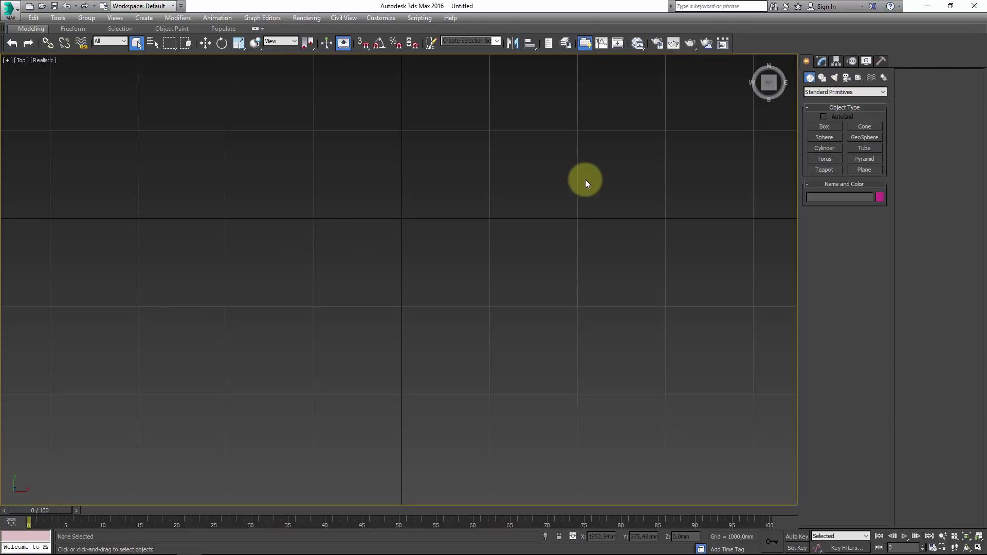
Create a straight stair about 4064 mm long and 1029 mm wide in the Top view.
{"action": "left_click", "coordinate": [814, 92]}
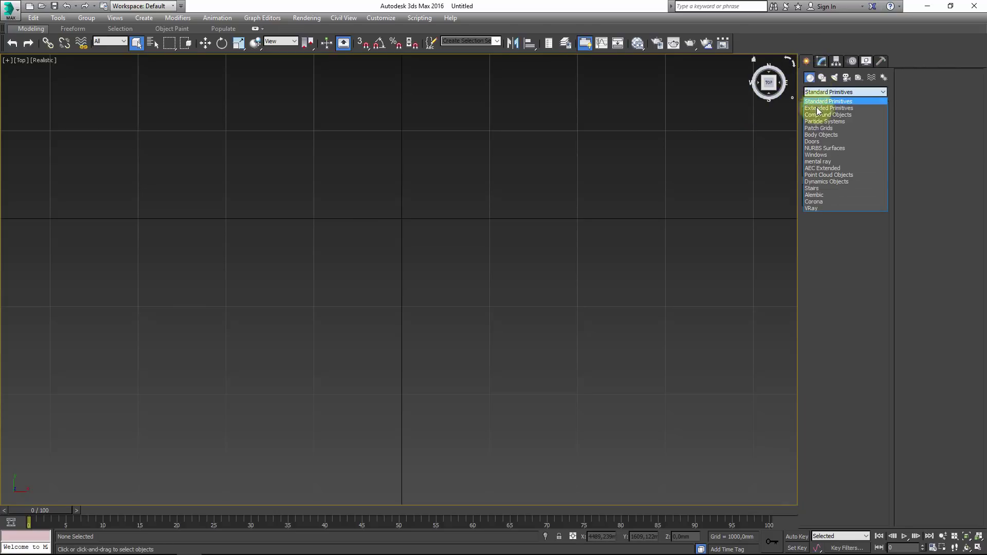
{"action": "left_click", "coordinate": [817, 189]}
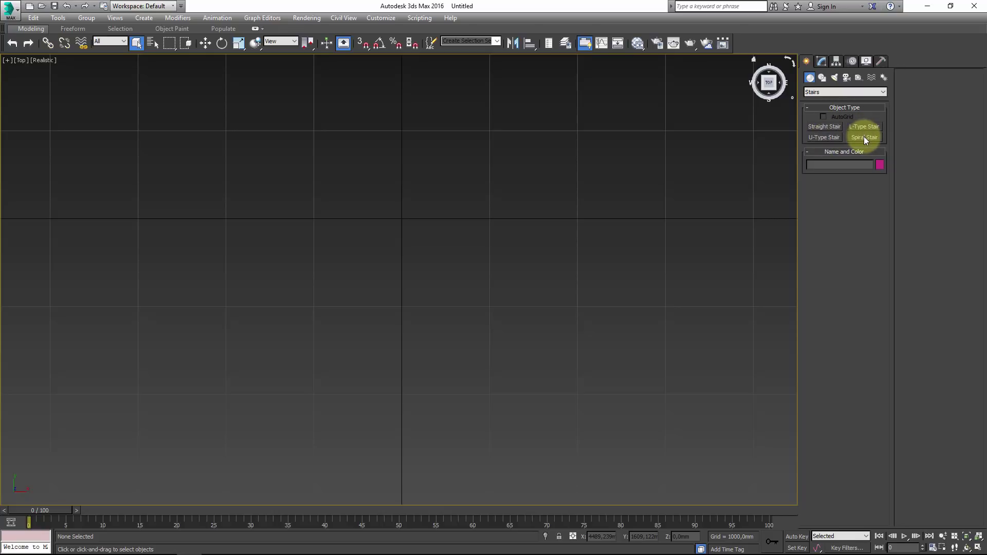
{"action": "left_click", "coordinate": [823, 128]}
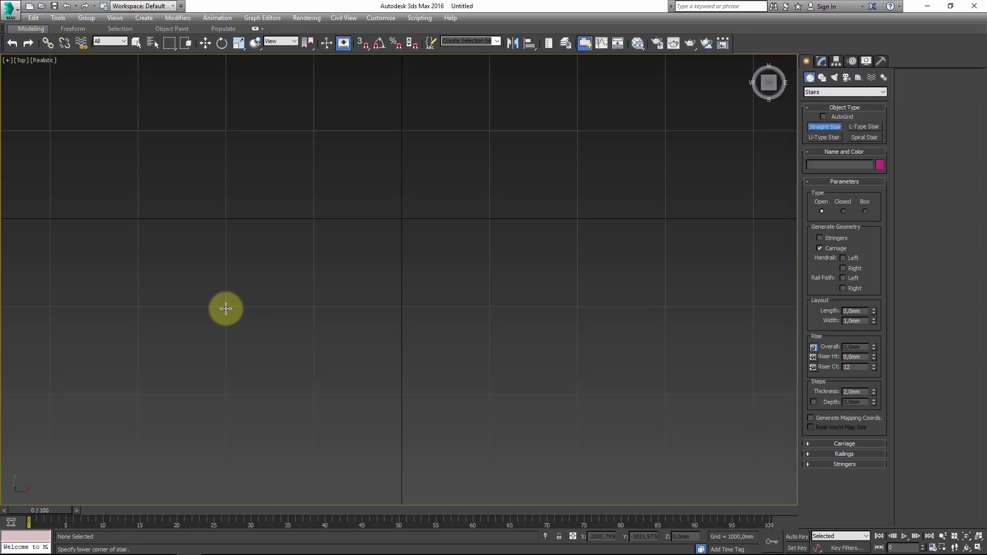
{"action": "left_click_drag", "start_coordinate": [226, 306], "coordinate": [581, 305]}
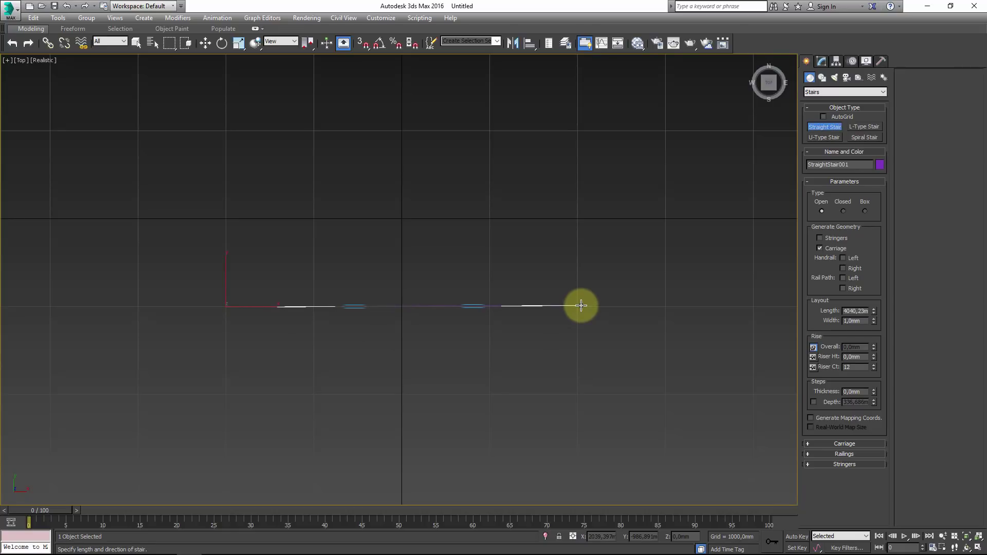
{"action": "left_click_drag", "start_coordinate": [581, 305], "coordinate": [583, 306]}
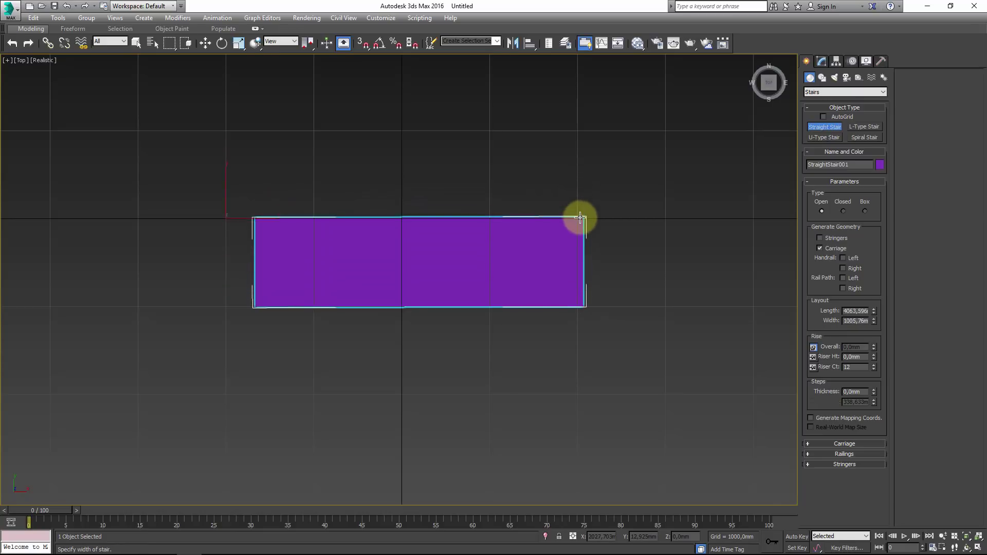
{"action": "left_click", "coordinate": [581, 215]}
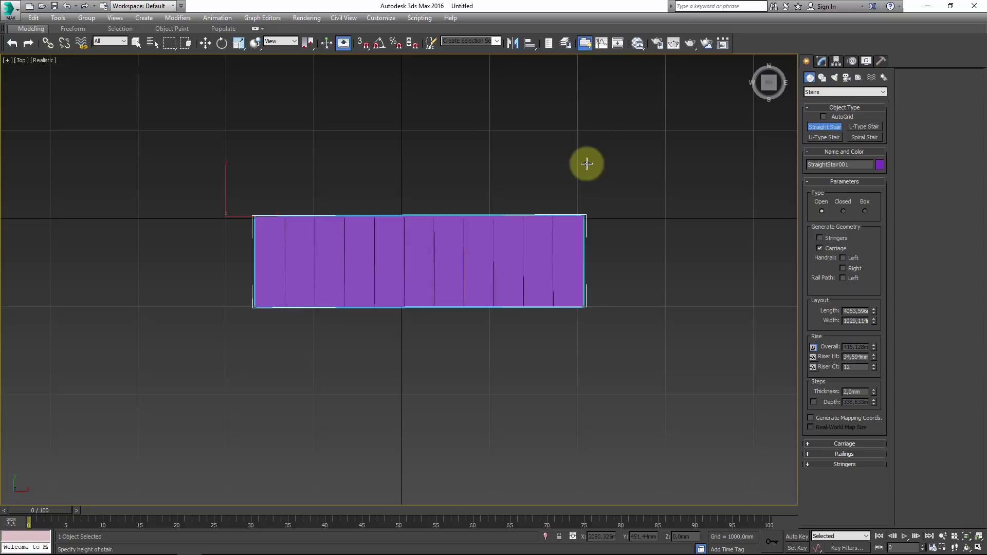
{"action": "left_click", "coordinate": [608, 83]}
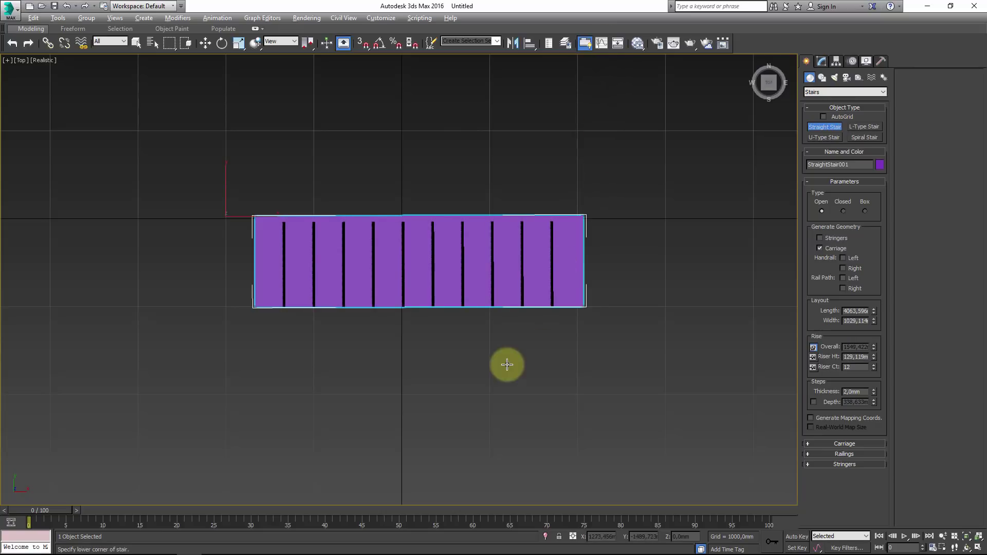
{"action": "mouse_move", "coordinate": [507, 364]}
{"action": "middle_mouse_down", "text": "alt"}
{"action": "mouse_move", "coordinate": [346, 275]}
{"action": "mouse_move", "coordinate": [286, 286]}
{"action": "mouse_move", "coordinate": [283, 297]}
{"action": "mouse_move", "coordinate": [365, 307]}
{"action": "mouse_move", "coordinate": [368, 341]}
{"action": "middle_mouse_up", "text": "alt"}
{"action": "scroll", "coordinate": [368, 311], "scroll_direction": "up", "scroll_amount": 3}
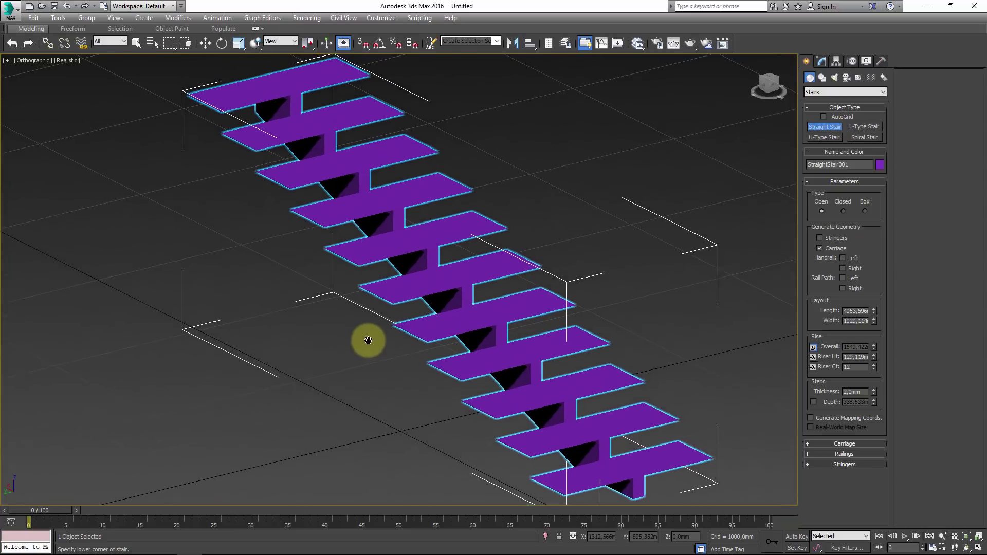
{"action": "scroll", "coordinate": [322, 340], "scroll_direction": "down", "scroll_amount": 2}
{"action": "right_click", "coordinate": [317, 336]}
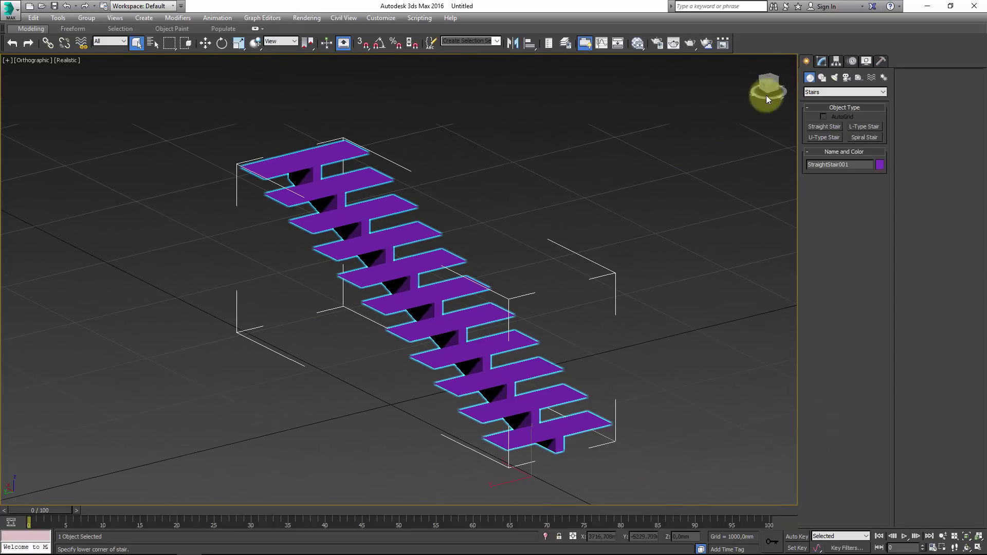
In the Modify panel, preview the stair as the Closed type.
{"action": "left_click", "coordinate": [821, 61]}
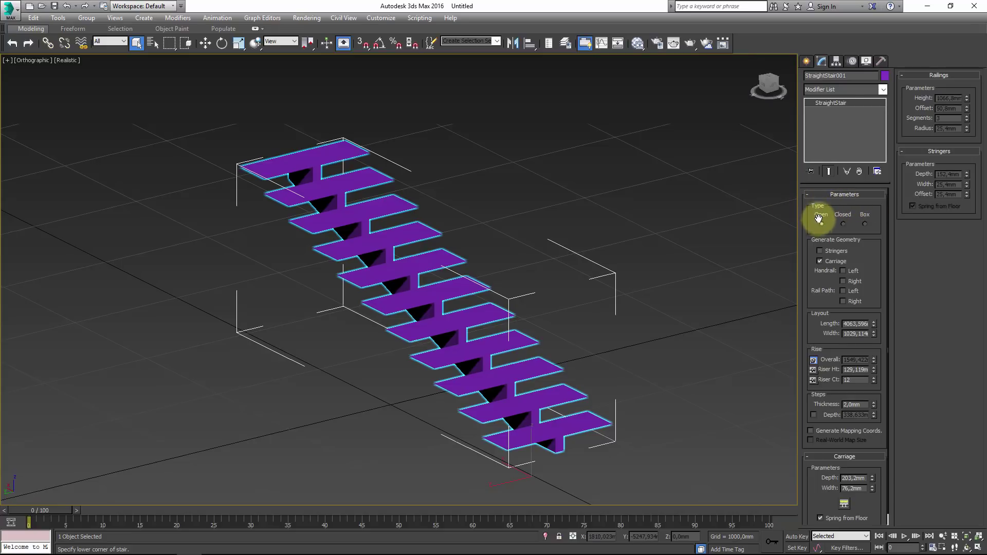
{"action": "mouse_move", "coordinate": [414, 387]}
{"action": "middle_mouse_down", "text": "alt"}
{"action": "mouse_move", "coordinate": [496, 363]}
{"action": "mouse_move", "coordinate": [467, 390]}
{"action": "middle_mouse_up", "text": "alt"}
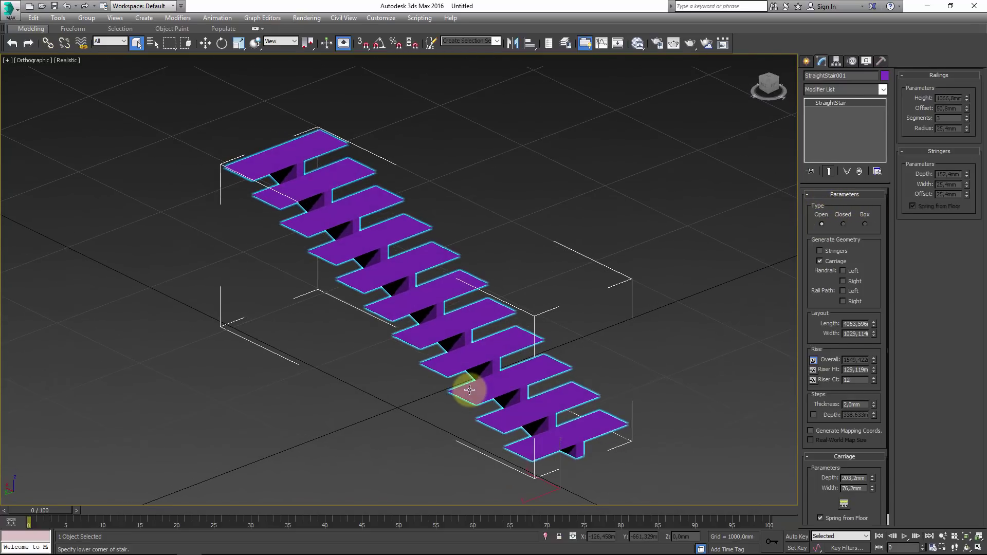
{"action": "left_click", "coordinate": [845, 225]}
{"action": "mouse_move", "coordinate": [534, 331]}
{"action": "middle_mouse_down", "text": "alt"}
{"action": "mouse_move", "coordinate": [569, 348]}
{"action": "mouse_move", "coordinate": [464, 370]}
{"action": "mouse_move", "coordinate": [502, 353]}
{"action": "middle_mouse_up", "text": "alt"}
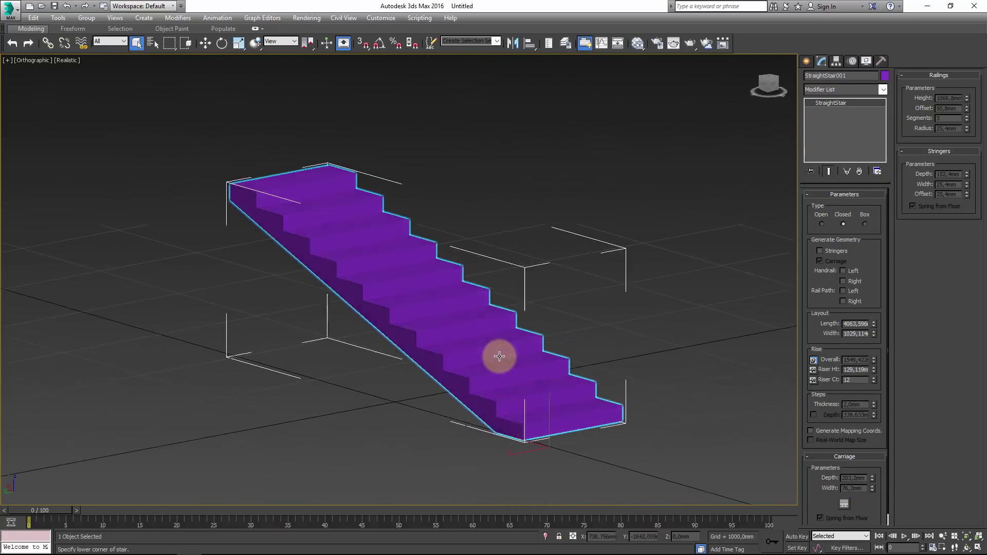
Preview the stair as the Box type, then set its Type back to Open.
{"action": "left_click", "coordinate": [864, 224]}
{"action": "mouse_move", "coordinate": [536, 346]}
{"action": "middle_mouse_down", "text": "alt"}
{"action": "mouse_move", "coordinate": [425, 335]}
{"action": "mouse_move", "coordinate": [455, 354]}
{"action": "mouse_move", "coordinate": [573, 326]}
{"action": "mouse_move", "coordinate": [535, 342]}
{"action": "mouse_move", "coordinate": [503, 338]}
{"action": "middle_mouse_up", "text": "alt"}
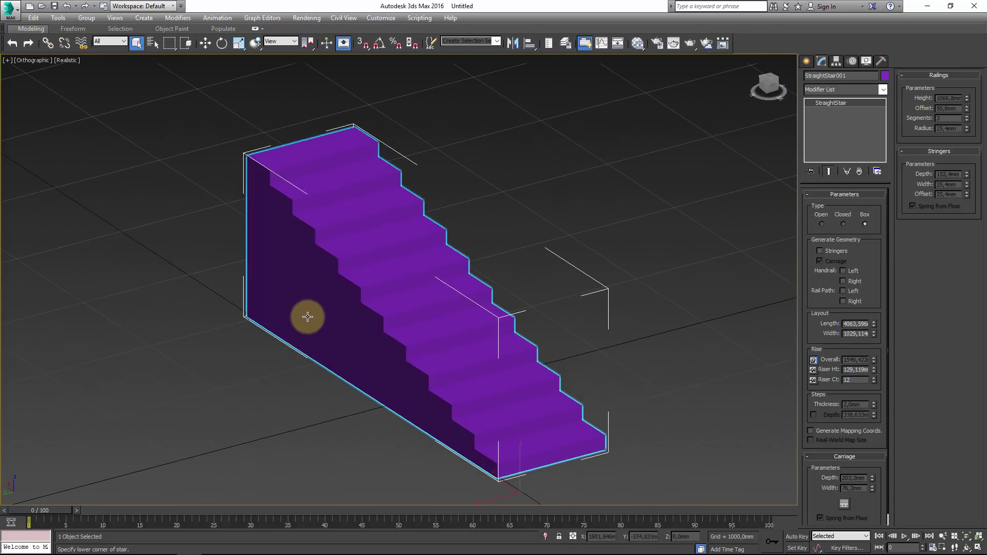
{"action": "scroll", "coordinate": [307, 317], "scroll_direction": "up", "scroll_amount": 2}
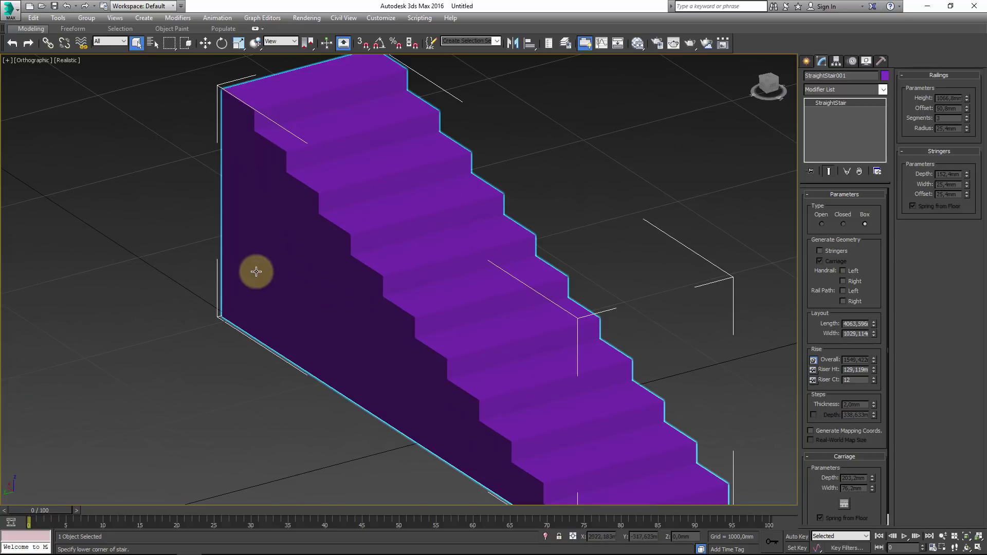
{"action": "middle_click_drag", "start_coordinate": [519, 348], "coordinate": [500, 330]}
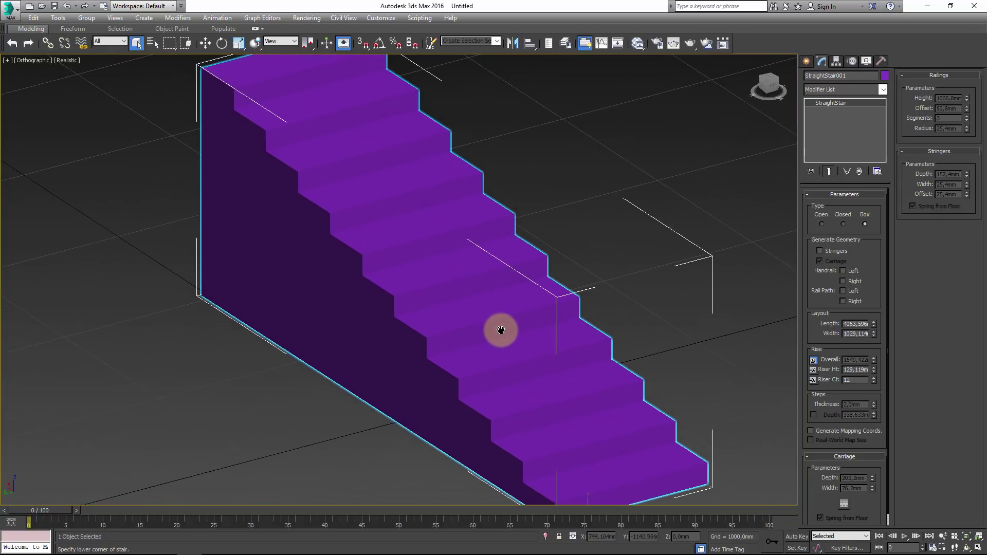
{"action": "left_click", "coordinate": [822, 224]}
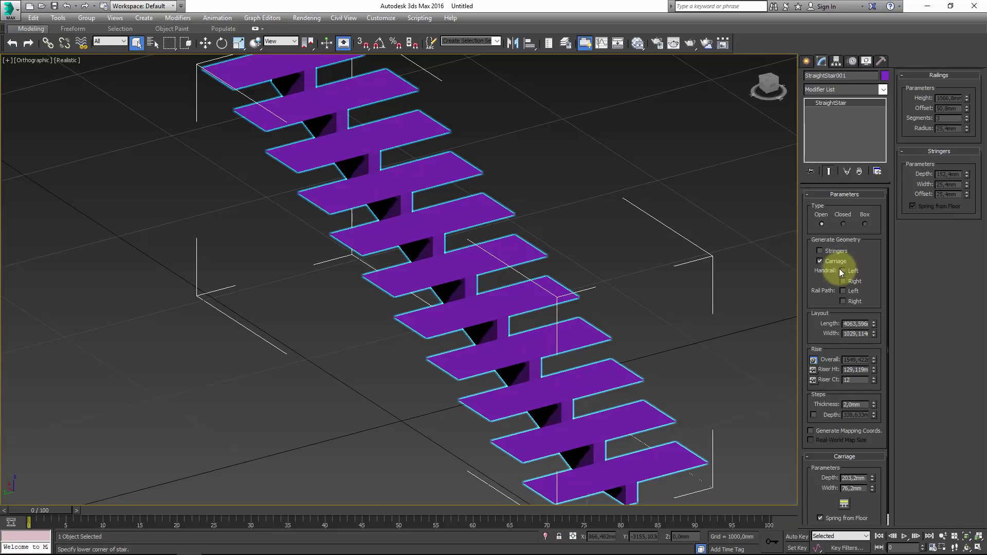
Toggle the carriage, stringers and handrails to preview them, leaving only the carriage on.
{"action": "left_click", "coordinate": [822, 261]}
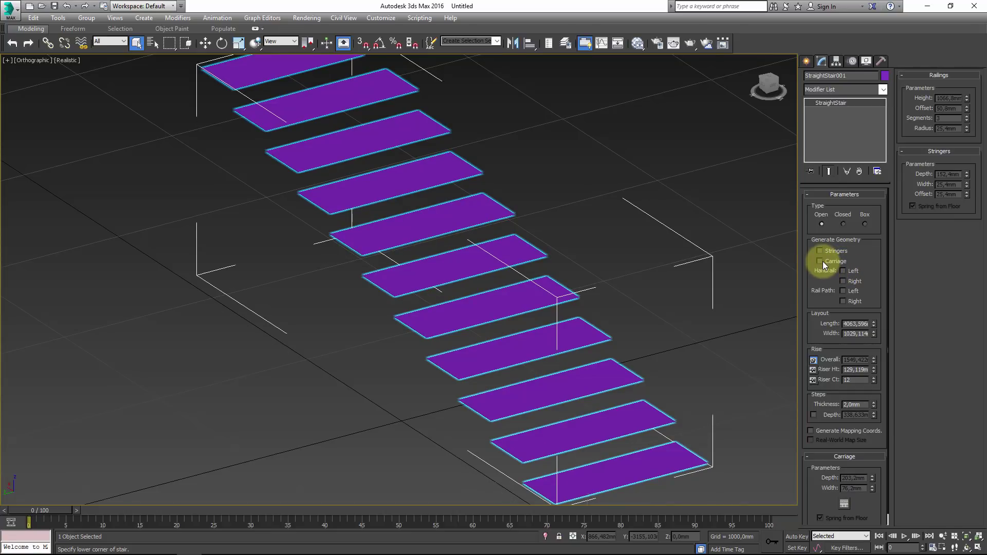
{"action": "left_click", "coordinate": [822, 261]}
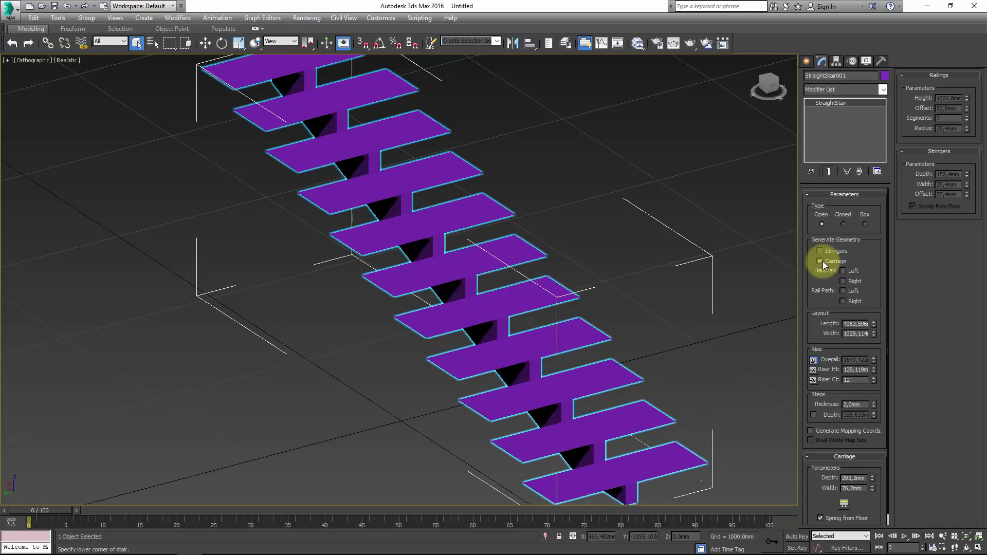
{"action": "left_click", "coordinate": [818, 251]}
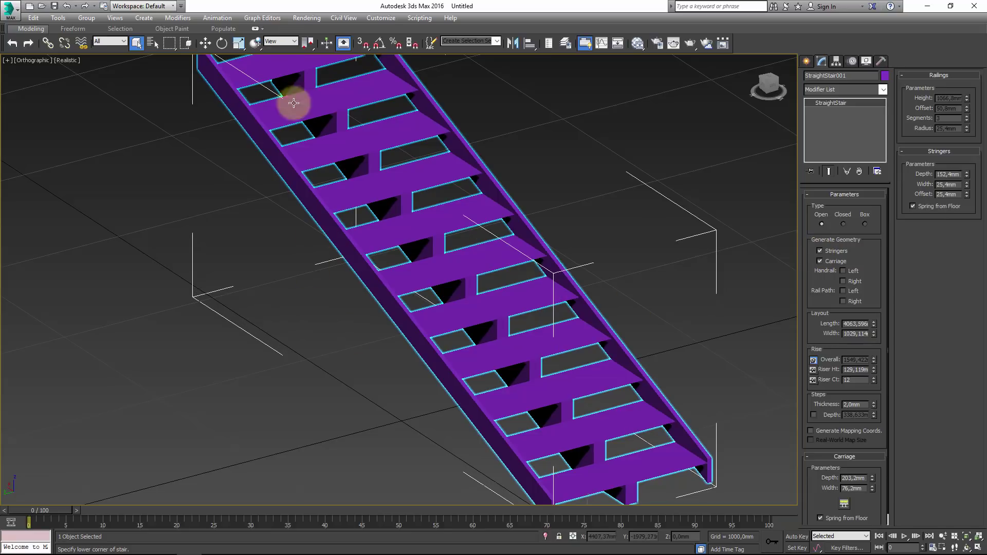
{"action": "left_click", "coordinate": [820, 250]}
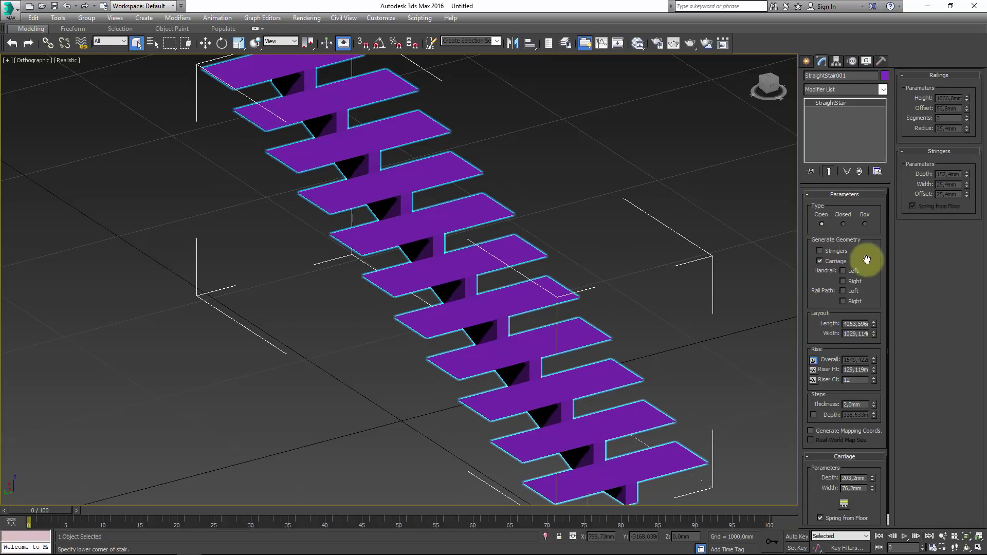
{"action": "left_click", "coordinate": [843, 270]}
{"action": "mouse_move", "coordinate": [668, 293]}
{"action": "middle_mouse_down", "text": "alt"}
{"action": "mouse_move", "coordinate": [612, 329]}
{"action": "mouse_move", "coordinate": [552, 294]}
{"action": "mouse_move", "coordinate": [588, 284]}
{"action": "mouse_move", "coordinate": [608, 306]}
{"action": "middle_mouse_up", "text": "alt"}
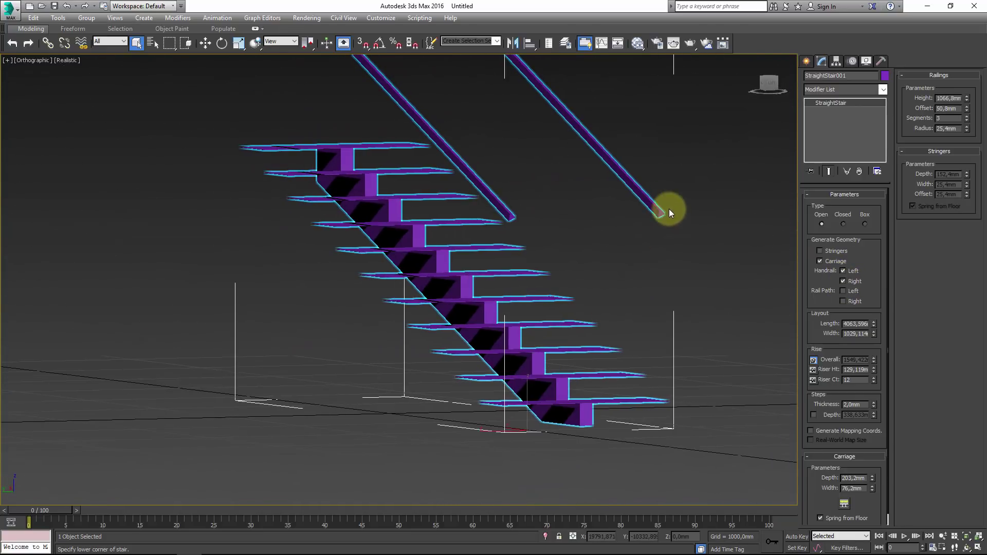
{"action": "scroll", "coordinate": [657, 215], "scroll_direction": "up", "scroll_amount": 4}
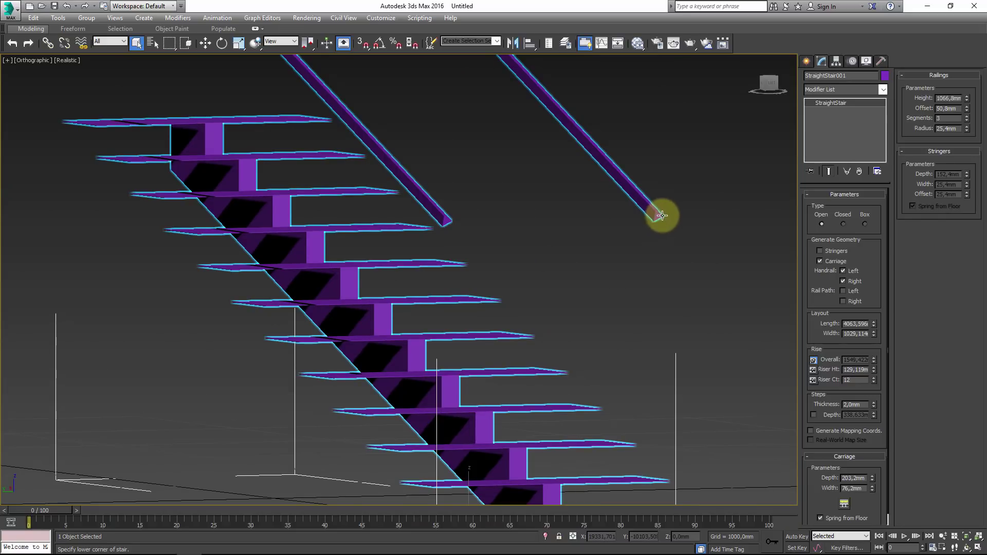
{"action": "left_click", "coordinate": [844, 281]}
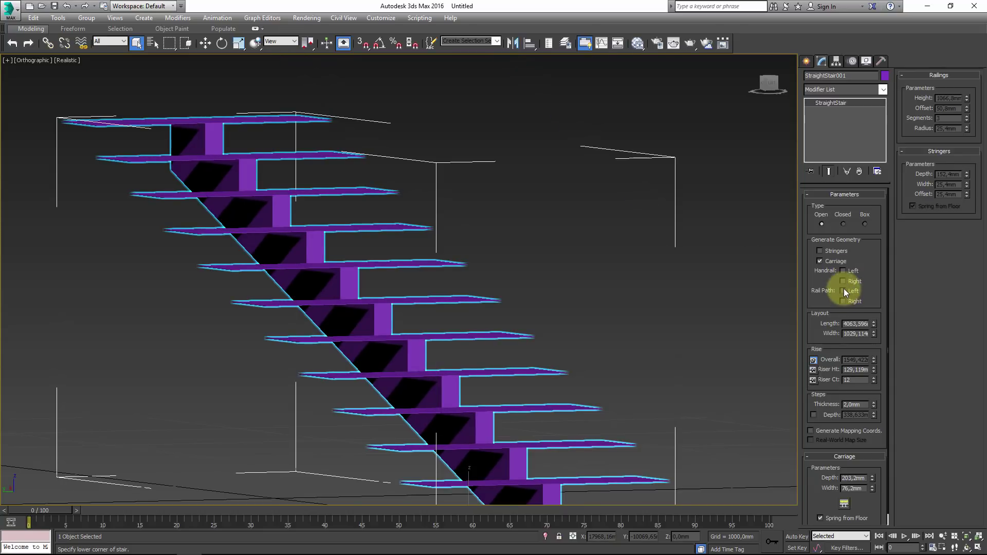
Preview then hide both rail paths, and lengthen the stair to about 4714 mm.
{"action": "left_click", "coordinate": [843, 291]}
{"action": "mouse_move", "coordinate": [693, 281]}
{"action": "middle_mouse_down", "text": "alt"}
{"action": "mouse_move", "coordinate": [637, 283]}
{"action": "mouse_move", "coordinate": [693, 287]}
{"action": "mouse_move", "coordinate": [639, 286]}
{"action": "mouse_move", "coordinate": [614, 300]}
{"action": "middle_mouse_up", "text": "alt"}
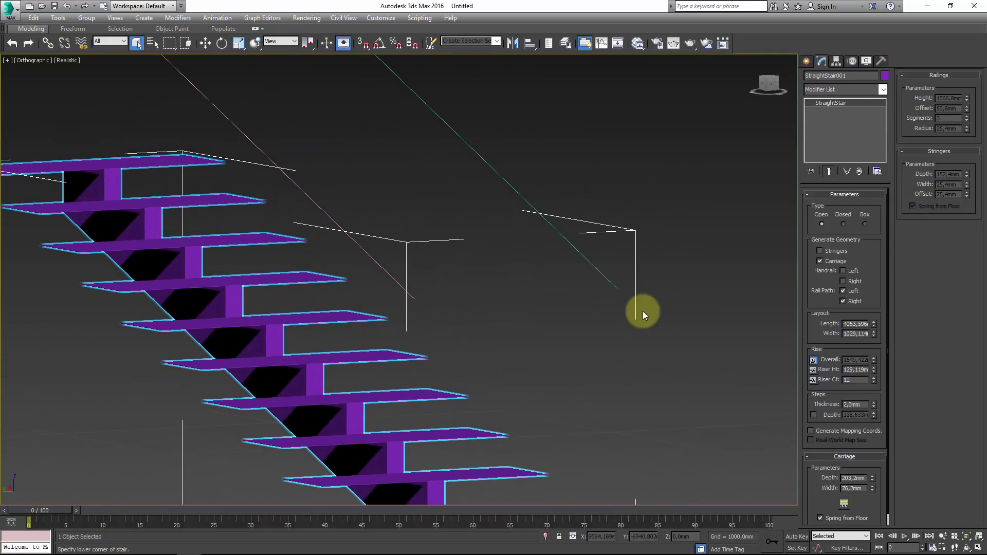
{"action": "left_click", "coordinate": [843, 290]}
{"action": "left_click", "coordinate": [843, 301]}
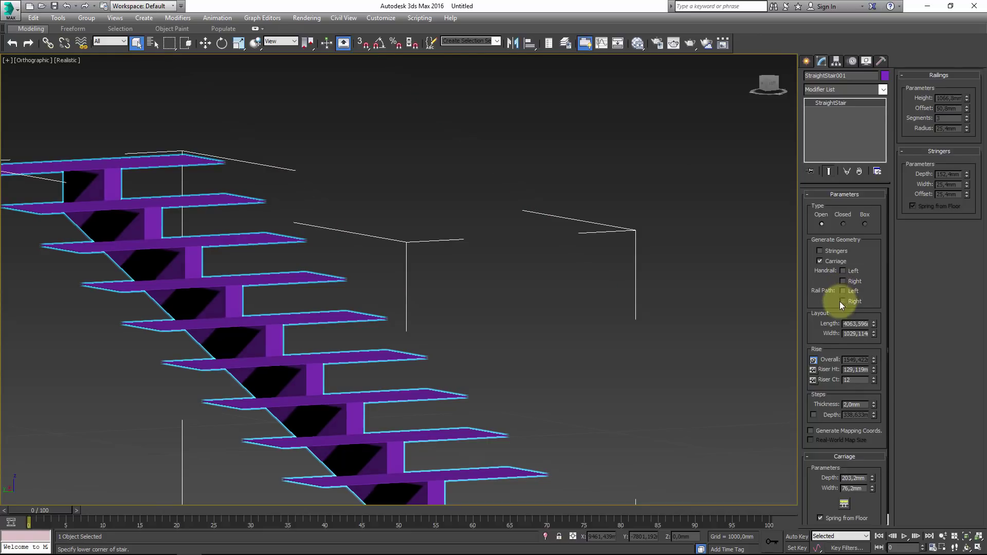
{"action": "mouse_move", "coordinate": [496, 292]}
{"action": "middle_mouse_down", "text": "alt"}
{"action": "mouse_move", "coordinate": [568, 337]}
{"action": "mouse_move", "coordinate": [511, 365]}
{"action": "mouse_move", "coordinate": [569, 236]}
{"action": "mouse_move", "coordinate": [742, 273]}
{"action": "middle_mouse_up", "text": "alt"}
{"action": "mouse_move", "coordinate": [874, 323]}
{"action": "left_mouse_down"}
{"action": "mouse_move", "coordinate": [881, 371]}
{"action": "mouse_move", "coordinate": [876, 312]}
{"action": "mouse_move", "coordinate": [874, 357]}
{"action": "mouse_move", "coordinate": [877, 333]}
{"action": "left_mouse_up"}
{"action": "scroll", "coordinate": [551, 320], "scroll_direction": "down", "scroll_amount": 4}
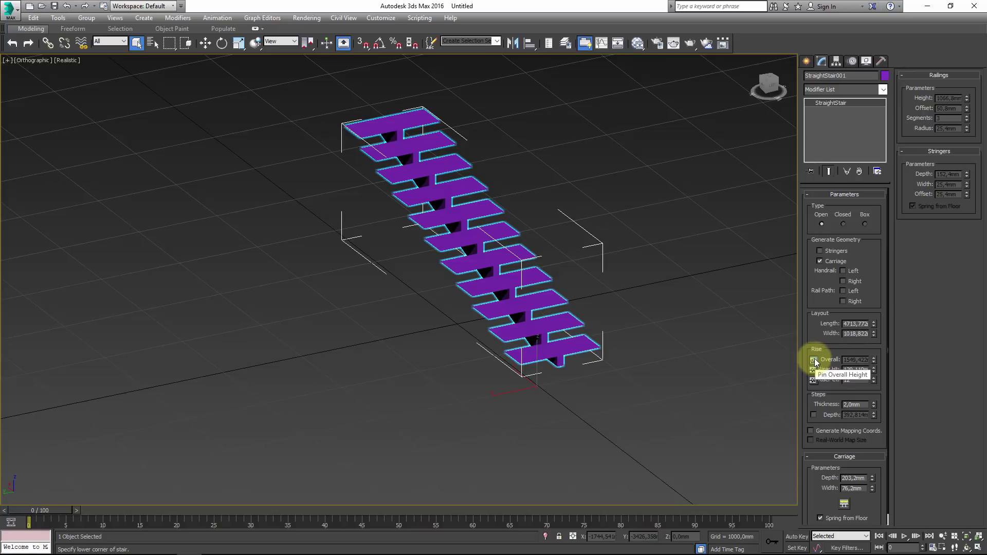
Set the stair's riser height to 150 mm.
{"action": "double_click", "coordinate": [848, 369]}
{"action": "type", "text": "150"}
{"action": "key", "text": "Return"}
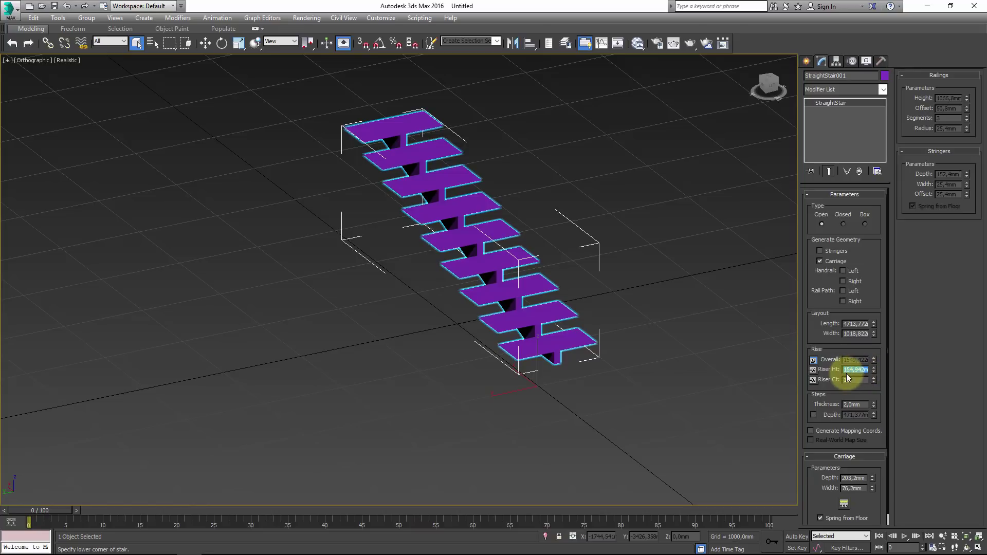
{"action": "left_click", "coordinate": [813, 360]}
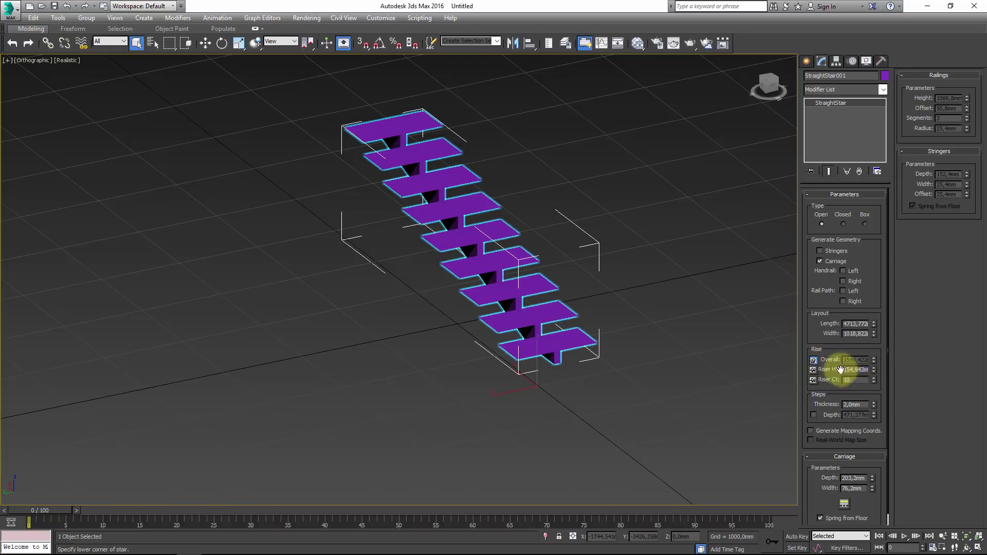
With riser count locked, set overall height to 3000 mm, then 150 mm risers for 20 steps.
{"action": "left_click", "coordinate": [812, 380]}
{"action": "double_click", "coordinate": [856, 360]}
{"action": "type", "text": "3000"}
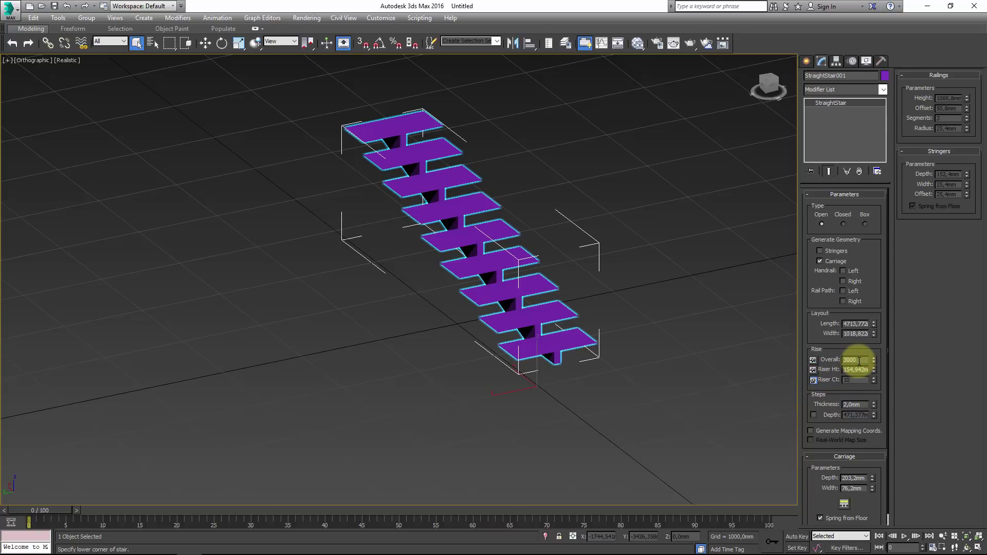
{"action": "key", "text": "Return"}
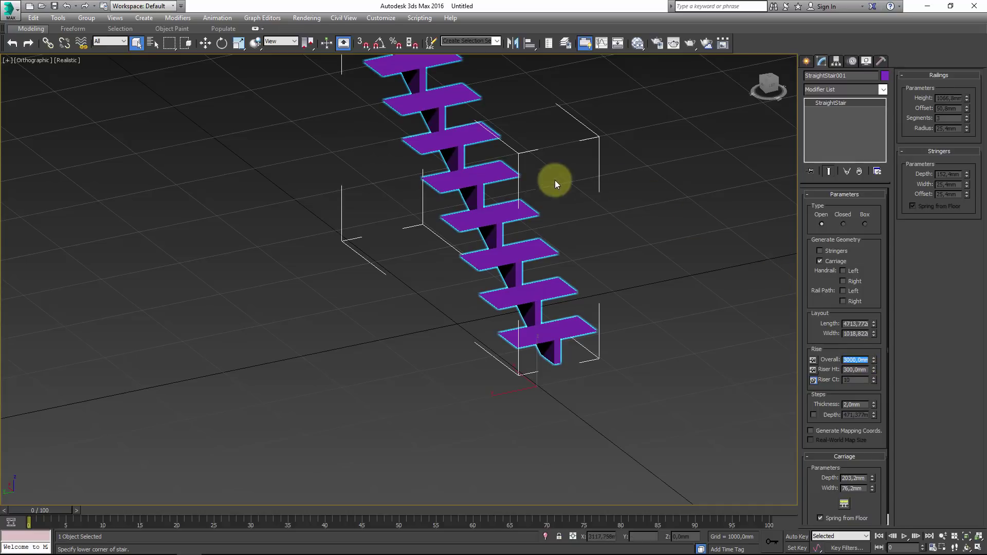
{"action": "scroll", "coordinate": [517, 293], "scroll_direction": "up", "scroll_amount": 2}
{"action": "middle_click_drag", "start_coordinate": [518, 293], "coordinate": [503, 278]}
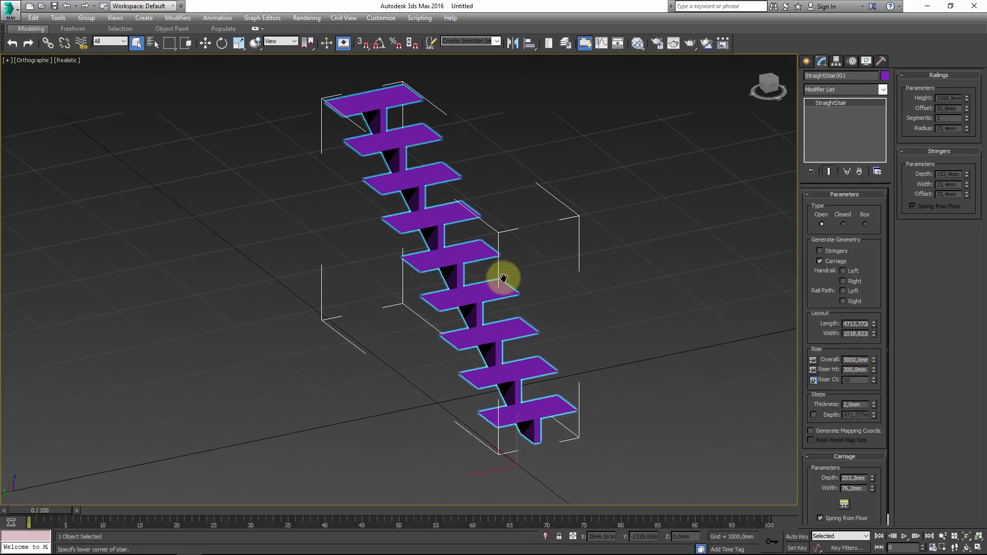
{"action": "left_click", "coordinate": [813, 360]}
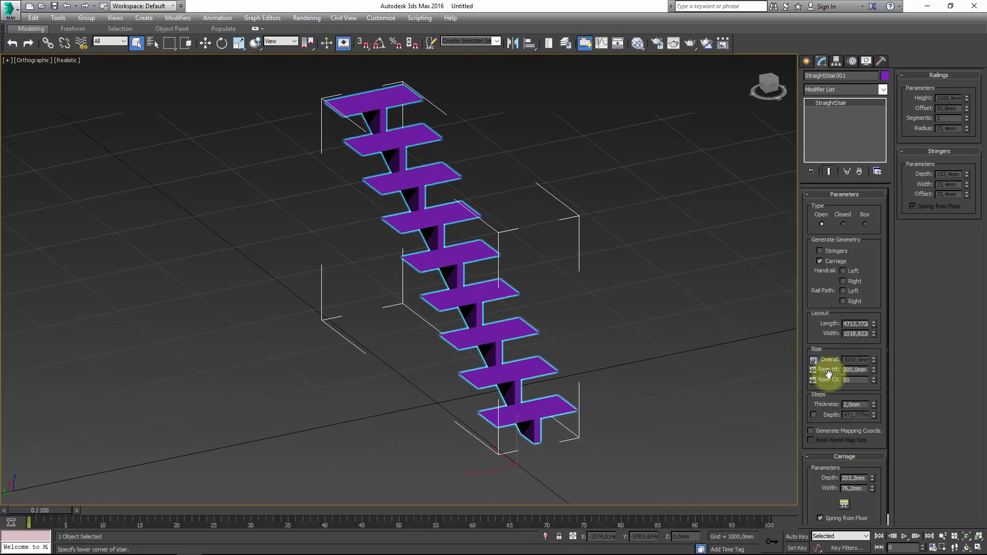
{"action": "left_click", "coordinate": [855, 369]}
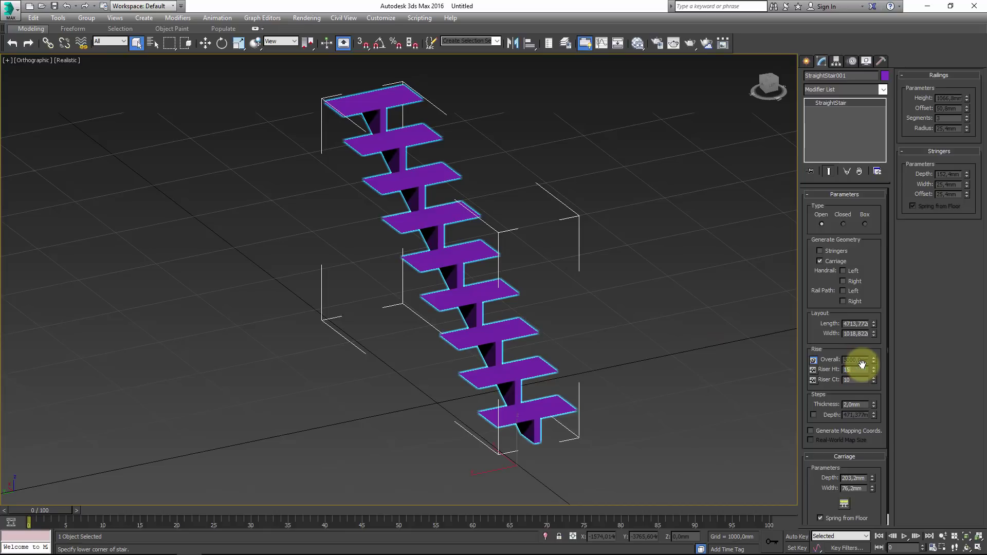
{"action": "type", "text": "150"}
{"action": "key", "text": "Return"}
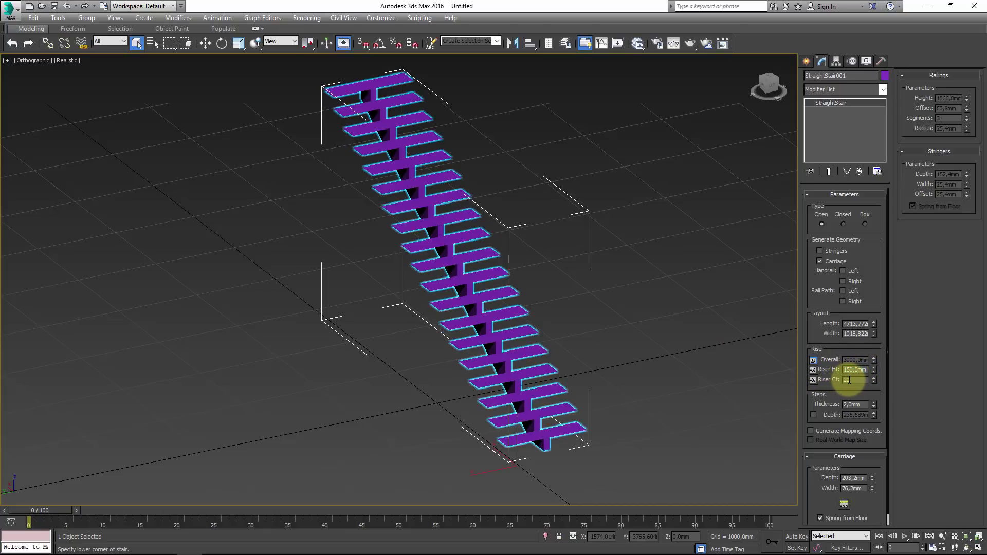
Set the tread thickness to 20 mm.
{"action": "left_click", "coordinate": [853, 404]}
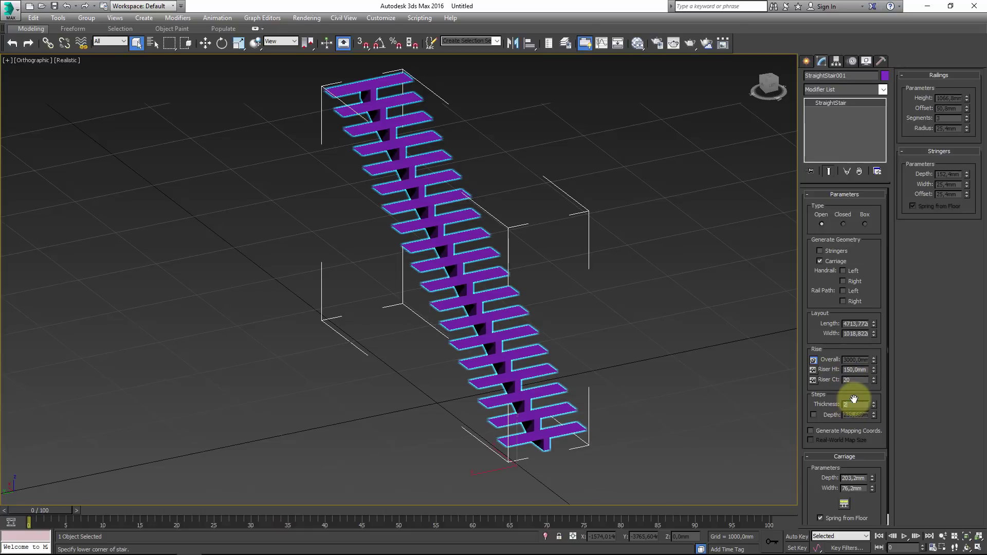
{"action": "type", "text": "0"}
{"action": "key", "text": "Return"}
{"action": "middle_click_drag", "start_coordinate": [514, 375], "coordinate": [485, 403], "text": "alt"}
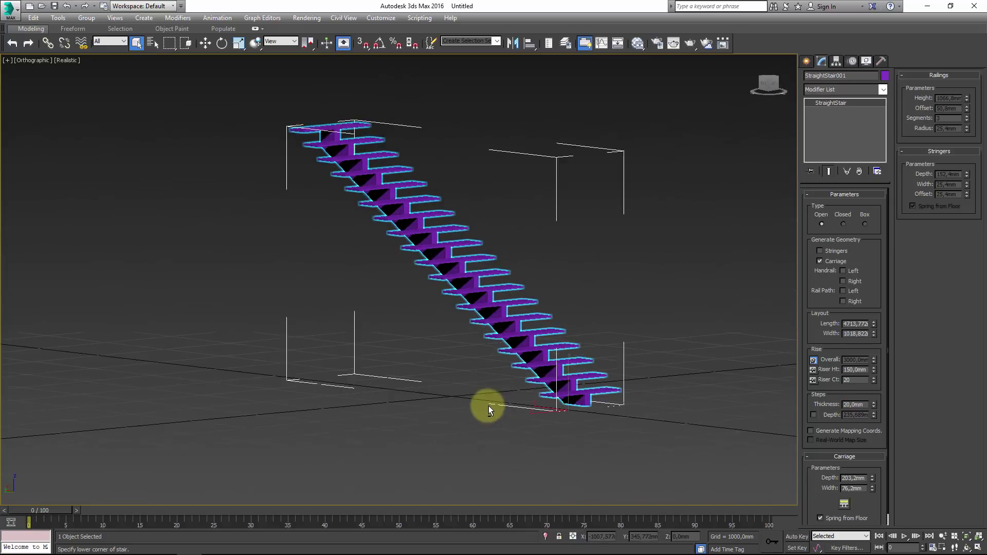
{"action": "scroll", "coordinate": [484, 313], "scroll_direction": "up", "scroll_amount": 5}
{"action": "scroll", "coordinate": [484, 313], "scroll_direction": "up", "scroll_amount": 4}
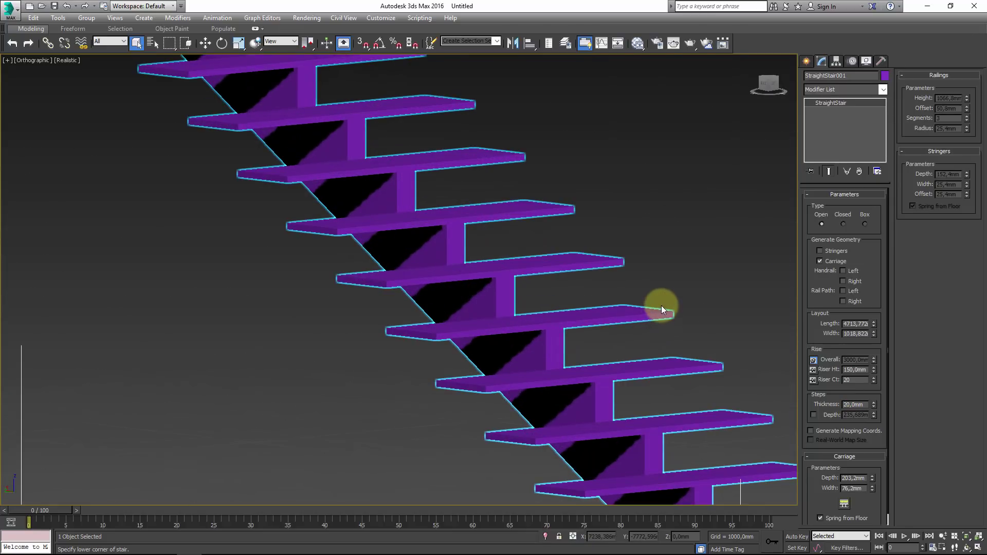
Try a custom deeper tread depth, then revert the treads to the default depth.
{"action": "left_click", "coordinate": [814, 415]}
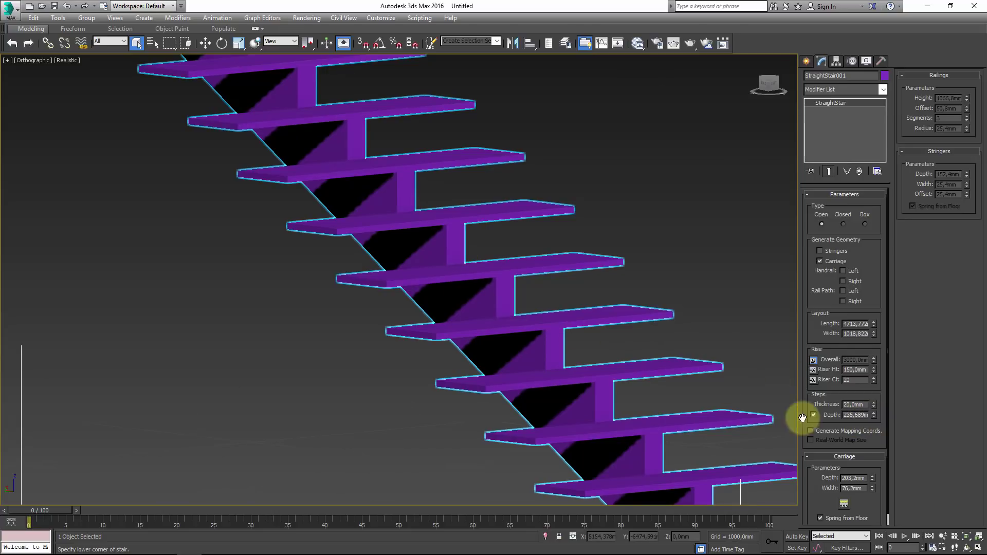
{"action": "mouse_move", "coordinate": [874, 415]}
{"action": "left_mouse_down"}
{"action": "mouse_move", "coordinate": [861, 354]}
{"action": "mouse_move", "coordinate": [872, 415]}
{"action": "left_mouse_up"}
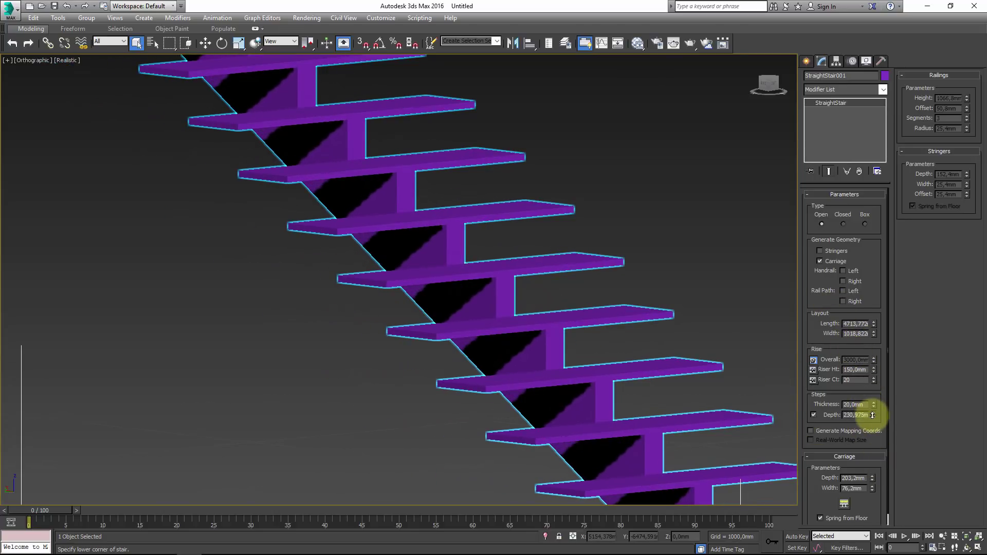
{"action": "left_click_drag", "start_coordinate": [872, 415], "coordinate": [874, 404]}
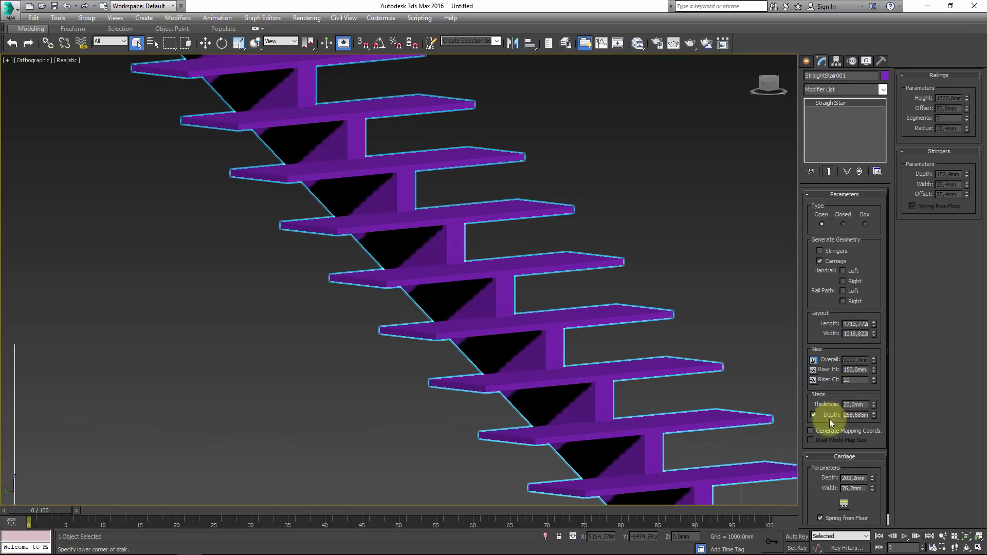
{"action": "left_click", "coordinate": [815, 415]}
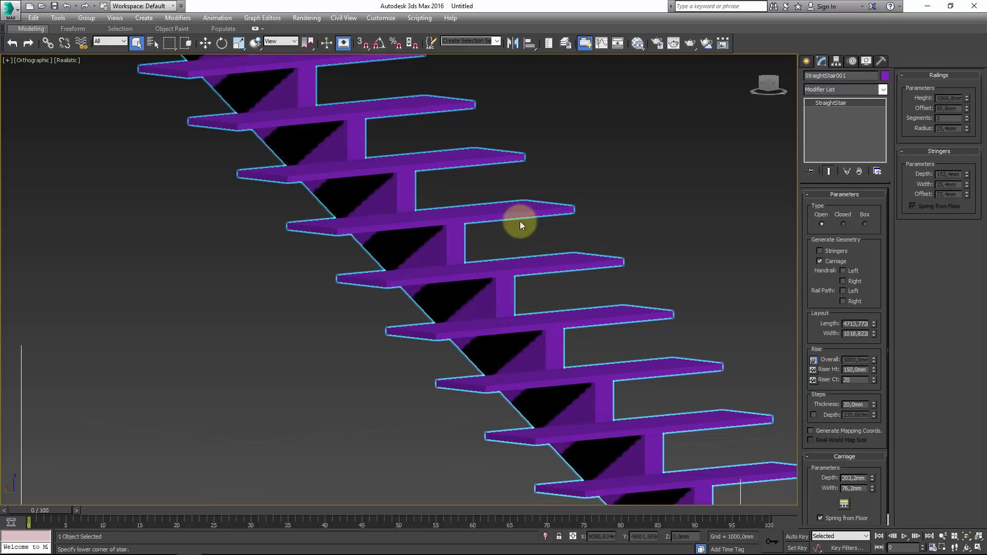
{"action": "mouse_move", "coordinate": [560, 253]}
{"action": "middle_mouse_down", "text": "alt"}
{"action": "mouse_move", "coordinate": [528, 308]}
{"action": "mouse_move", "coordinate": [610, 320]}
{"action": "mouse_move", "coordinate": [489, 331]}
{"action": "mouse_move", "coordinate": [647, 329]}
{"action": "mouse_move", "coordinate": [586, 324]}
{"action": "mouse_move", "coordinate": [618, 316]}
{"action": "mouse_move", "coordinate": [630, 328]}
{"action": "mouse_move", "coordinate": [596, 333]}
{"action": "mouse_move", "coordinate": [458, 286]}
{"action": "mouse_move", "coordinate": [514, 359]}
{"action": "mouse_move", "coordinate": [437, 349]}
{"action": "middle_mouse_up", "text": "alt"}
{"action": "scroll", "coordinate": [437, 349], "scroll_direction": "up", "scroll_amount": 5}
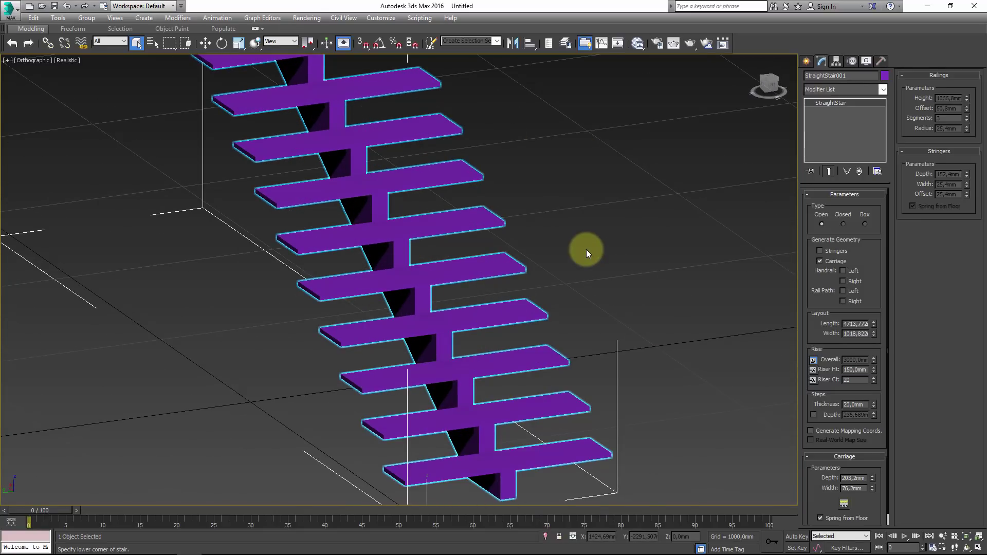
Make the carriage under the treads deeper and narrower.
{"action": "middle_click_drag", "start_coordinate": [447, 353], "coordinate": [456, 315]}
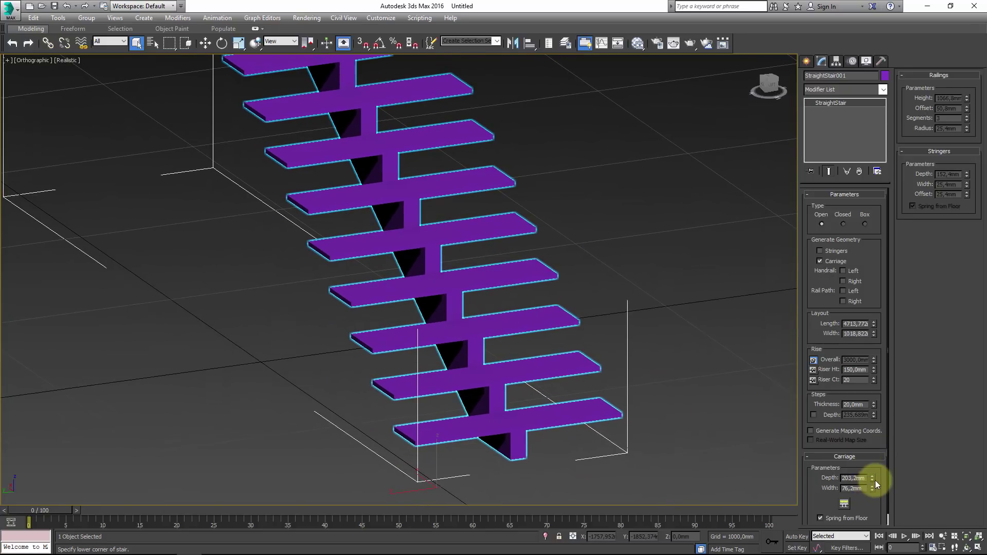
{"action": "left_click_drag", "start_coordinate": [872, 477], "coordinate": [870, 392]}
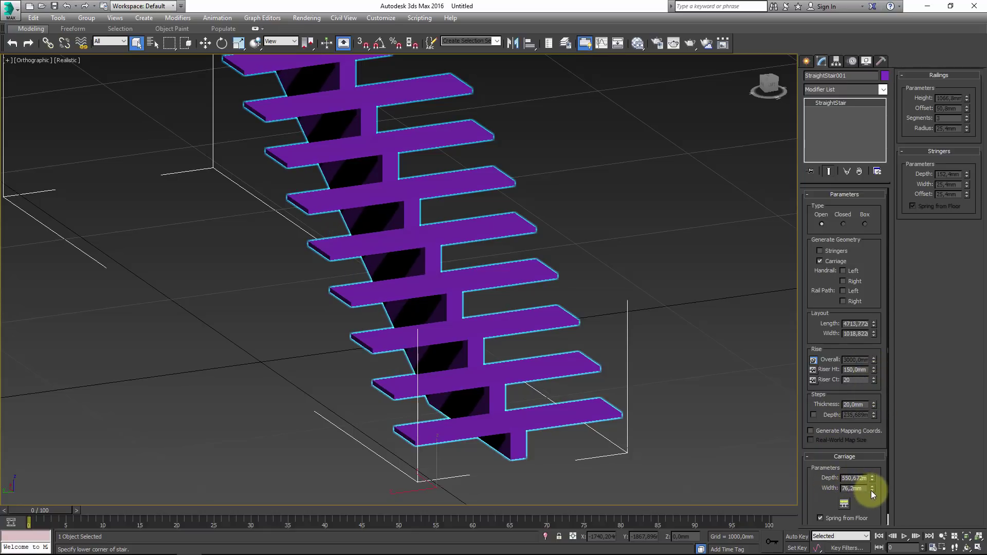
{"action": "left_click_drag", "start_coordinate": [871, 489], "coordinate": [872, 517]}
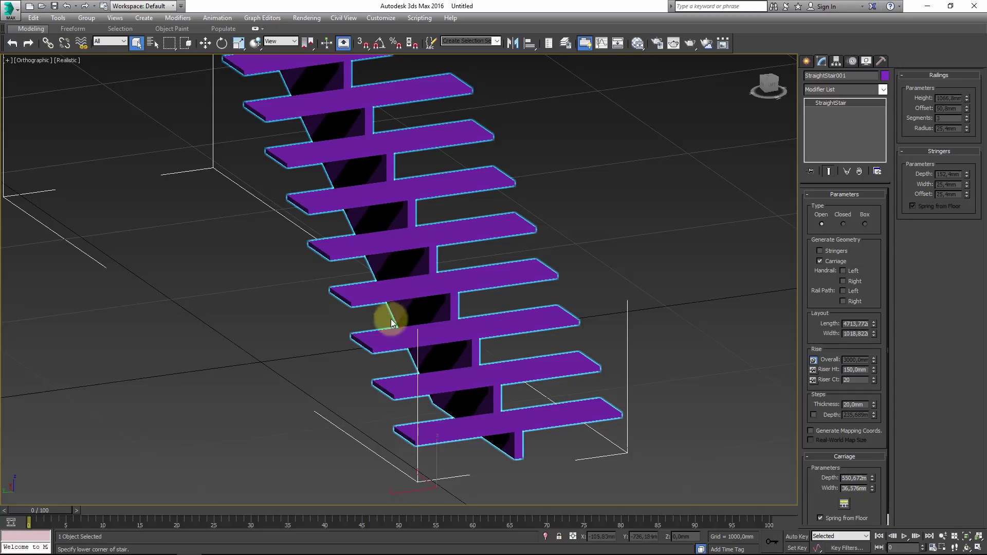
In Carriage Spacing, add a second carriage with 100 mm start and end offsets.
{"action": "left_click", "coordinate": [844, 504]}
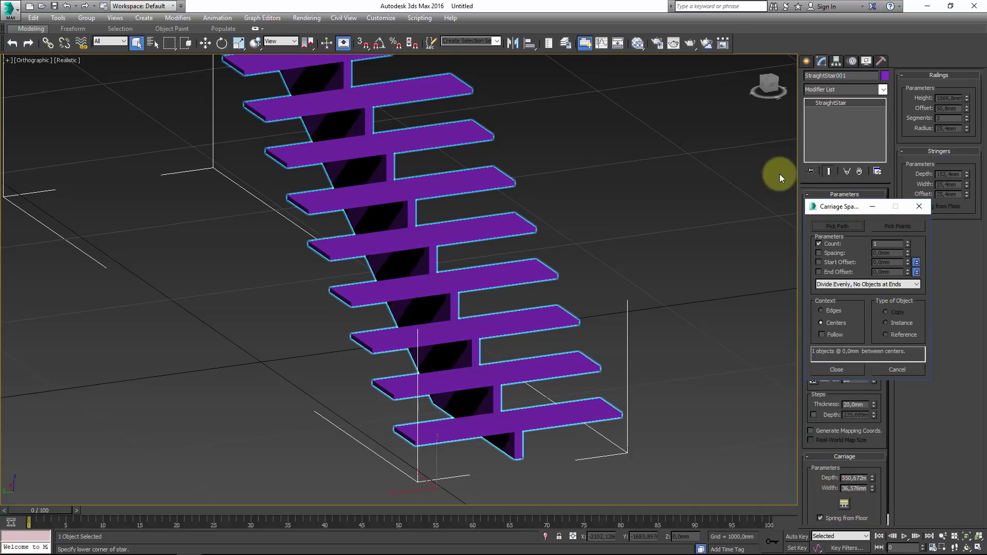
{"action": "left_click_drag", "start_coordinate": [841, 211], "coordinate": [718, 130]}
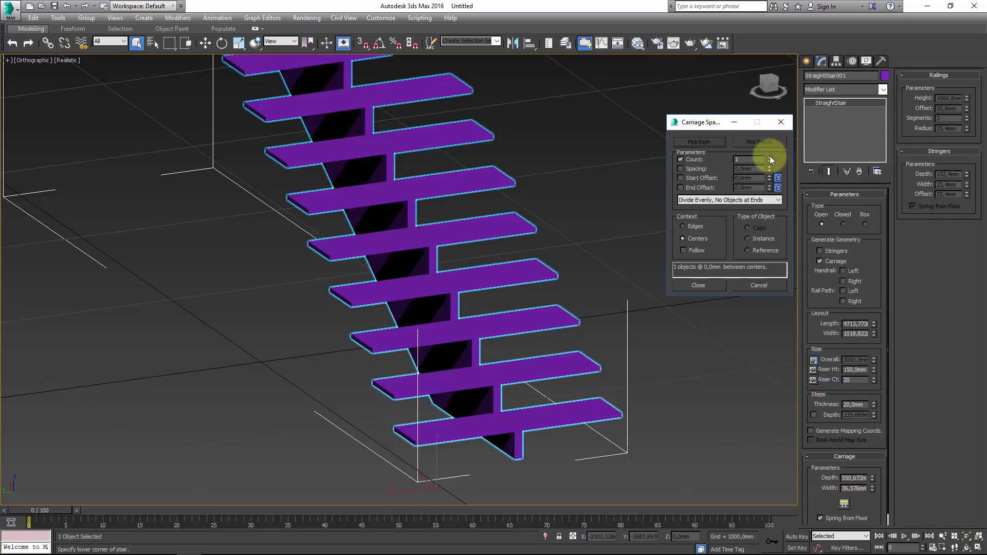
{"action": "left_click", "coordinate": [769, 156]}
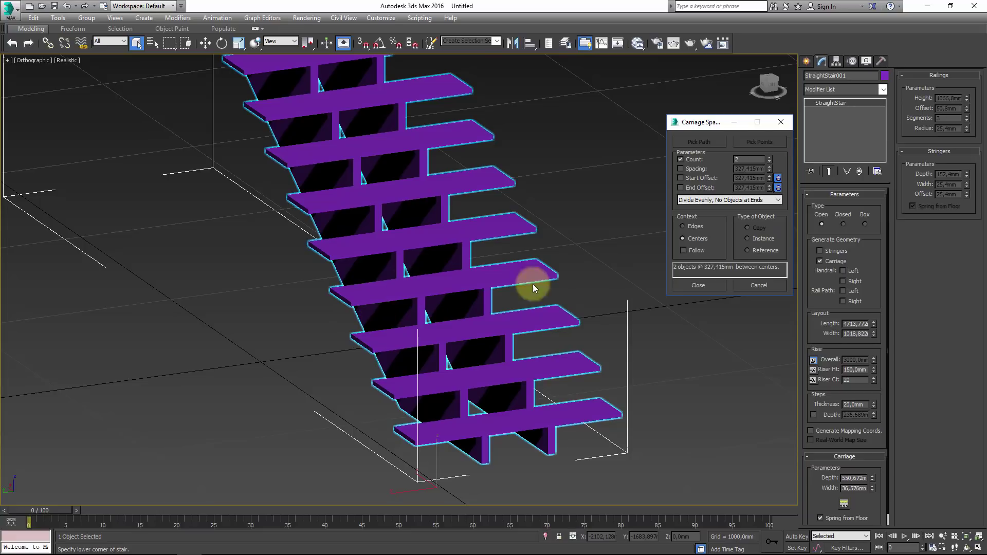
{"action": "scroll", "coordinate": [760, 184], "scroll_direction": "down", "scroll_amount": 1}
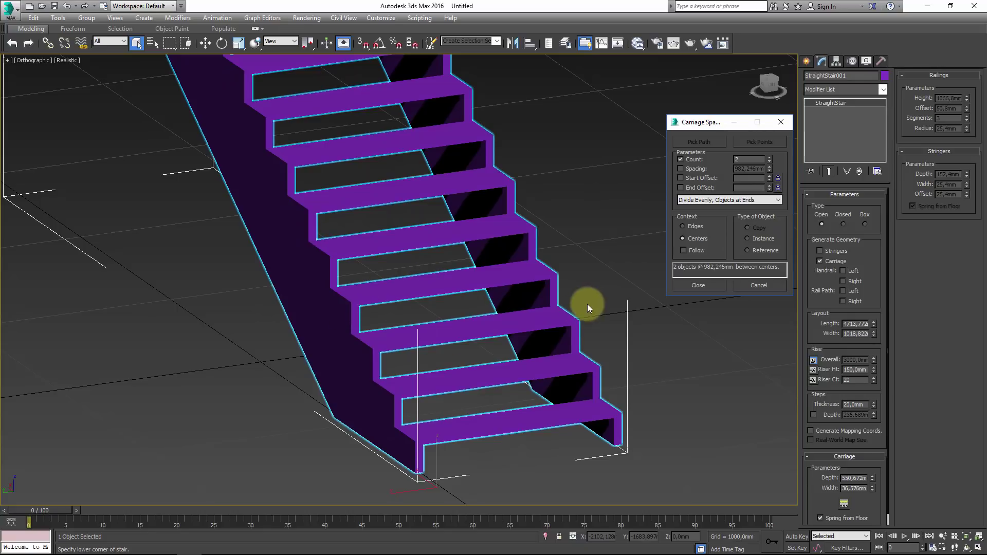
{"action": "left_click", "coordinate": [680, 177]}
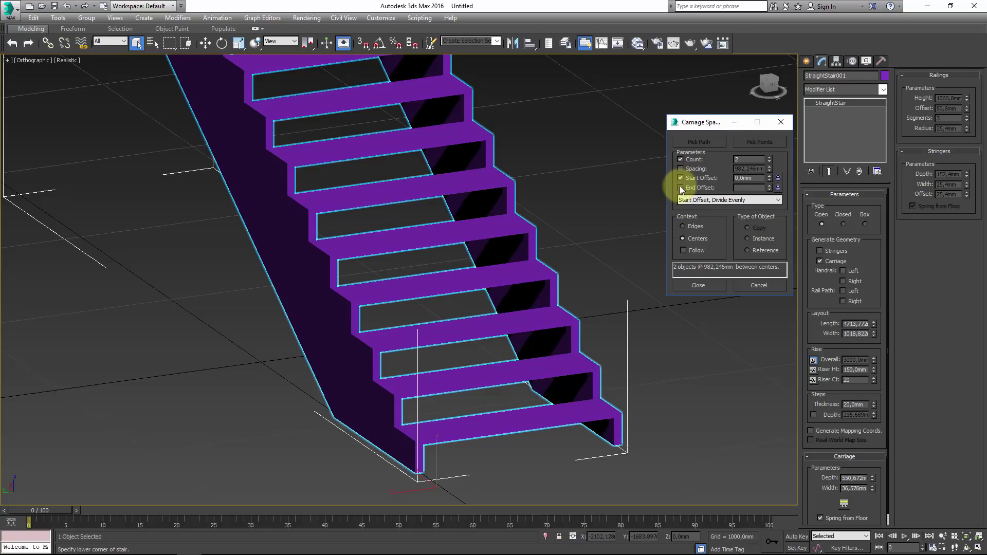
{"action": "mouse_move", "coordinate": [771, 178]}
{"action": "left_mouse_down"}
{"action": "mouse_move", "coordinate": [764, 235]}
{"action": "mouse_move", "coordinate": [762, 182]}
{"action": "left_mouse_up"}
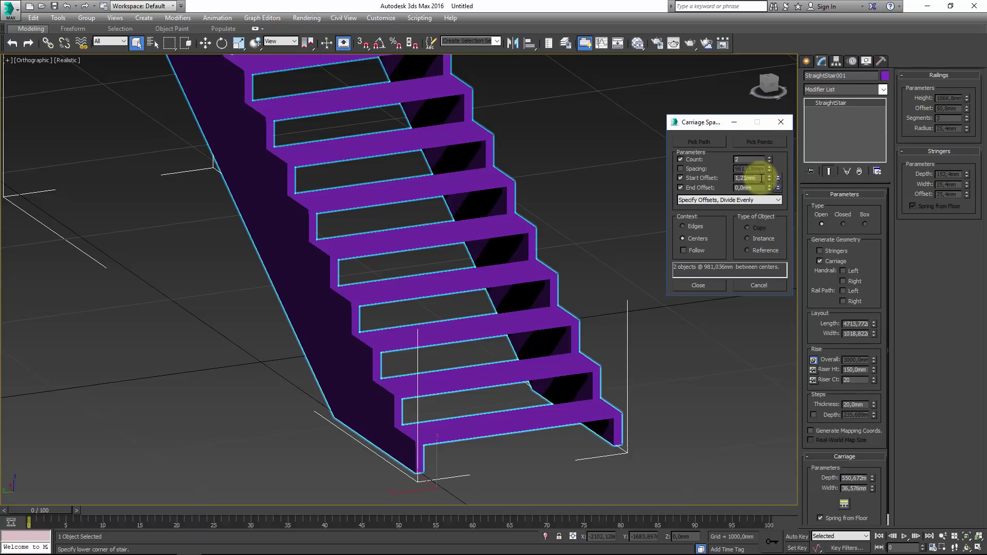
{"action": "left_click", "coordinate": [753, 178]}
{"action": "type", "text": "100"}
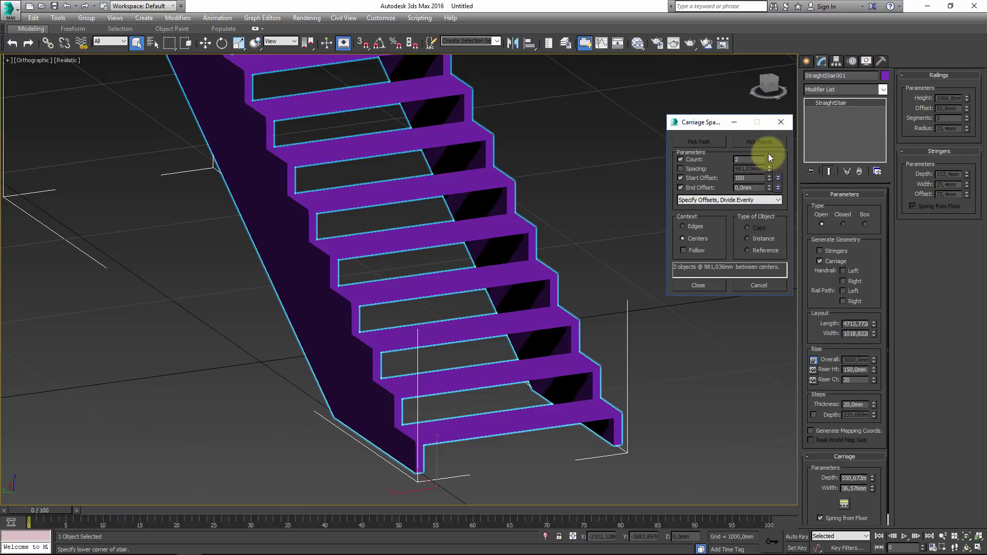
{"action": "key", "text": "Tab"}
{"action": "type", "text": "1"}
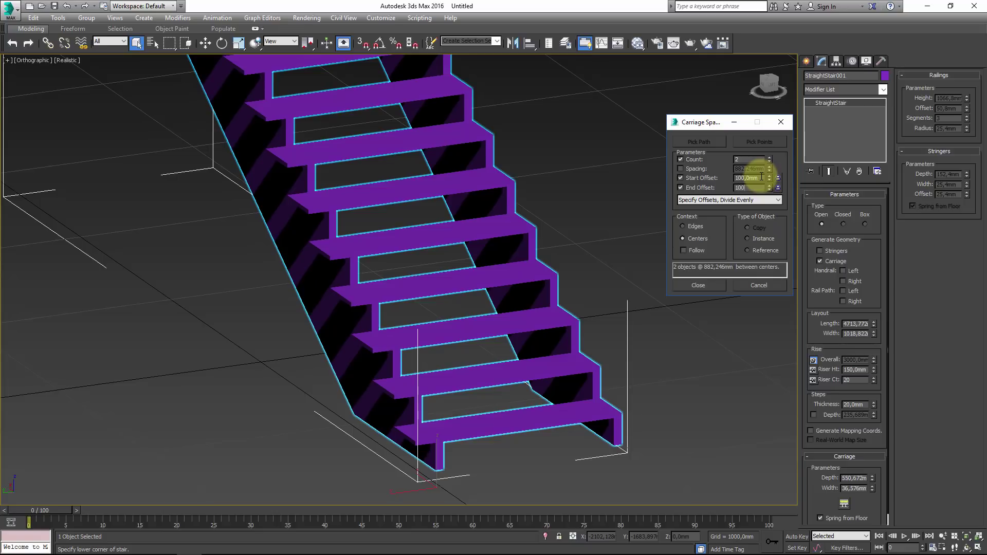
{"action": "key", "text": "Return"}
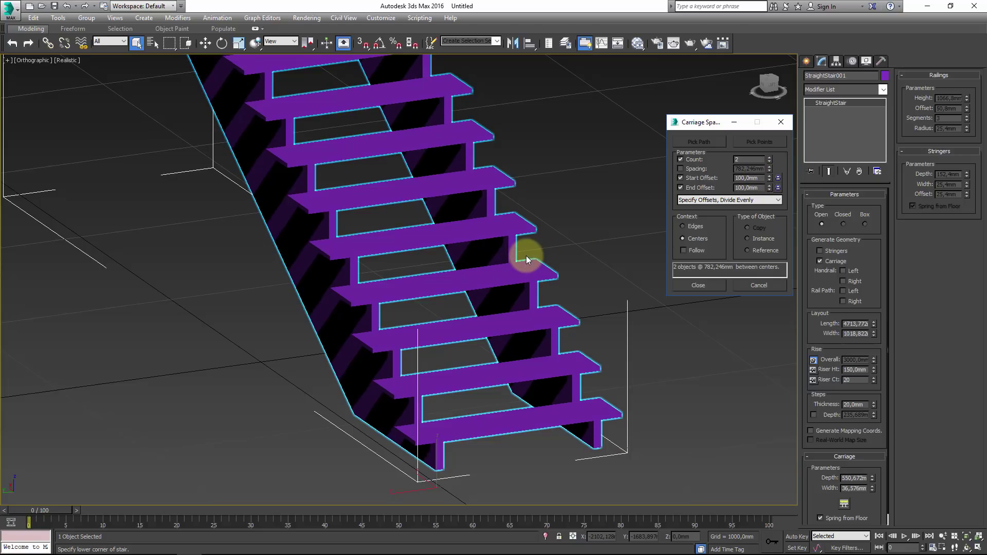
Try Divide Evenly, then Free Center with 200 mm spacing and a Count of 3.
{"action": "left_click", "coordinate": [690, 201]}
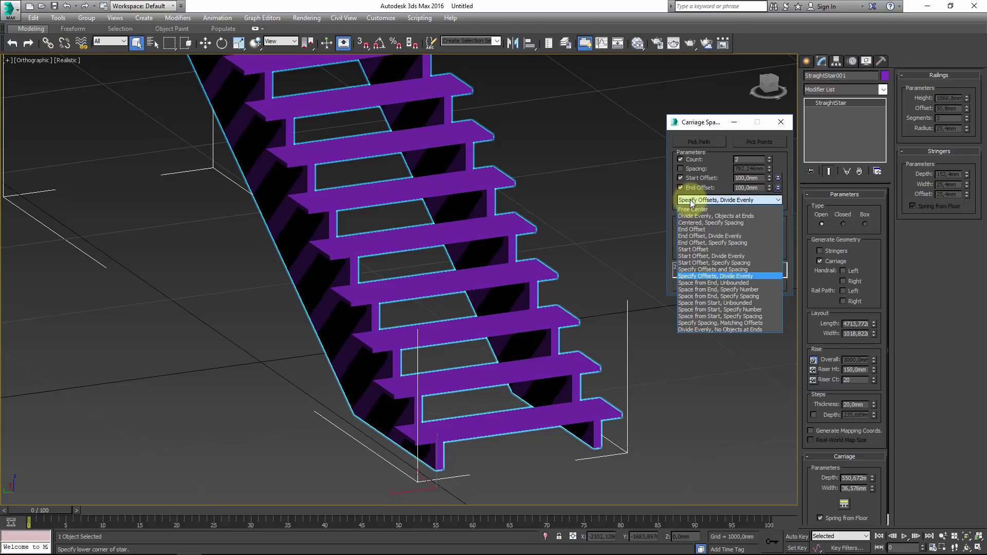
{"action": "left_click", "coordinate": [706, 330]}
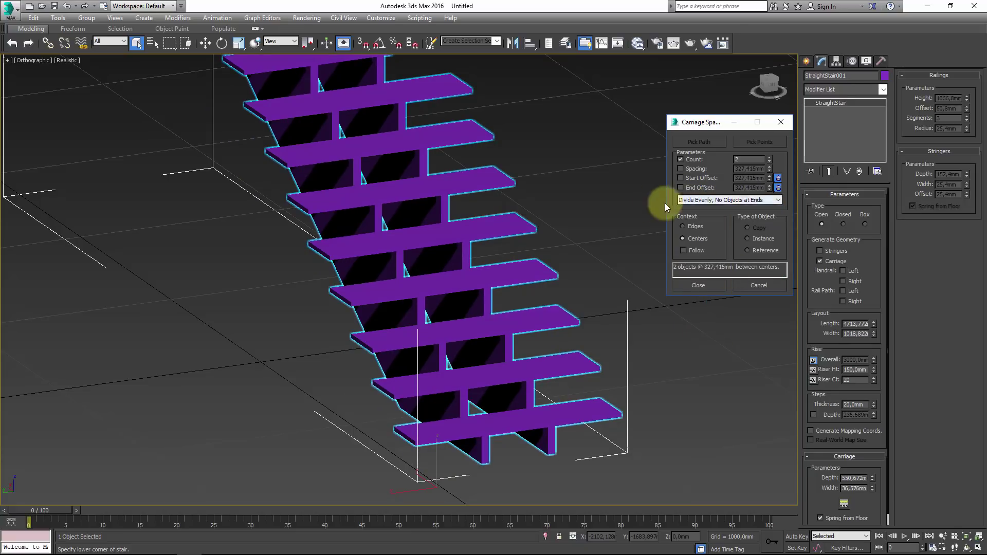
{"action": "left_click", "coordinate": [707, 204]}
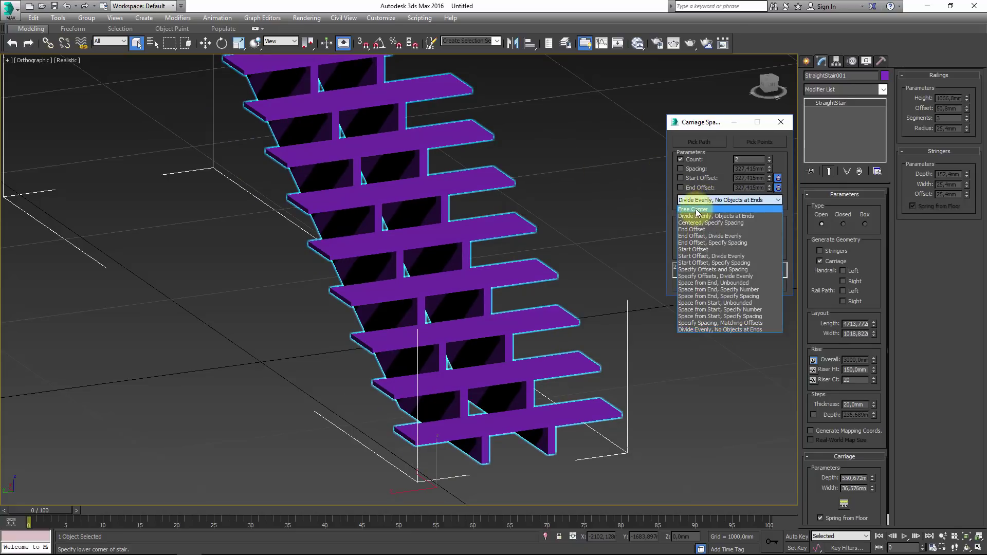
{"action": "left_click", "coordinate": [697, 203]}
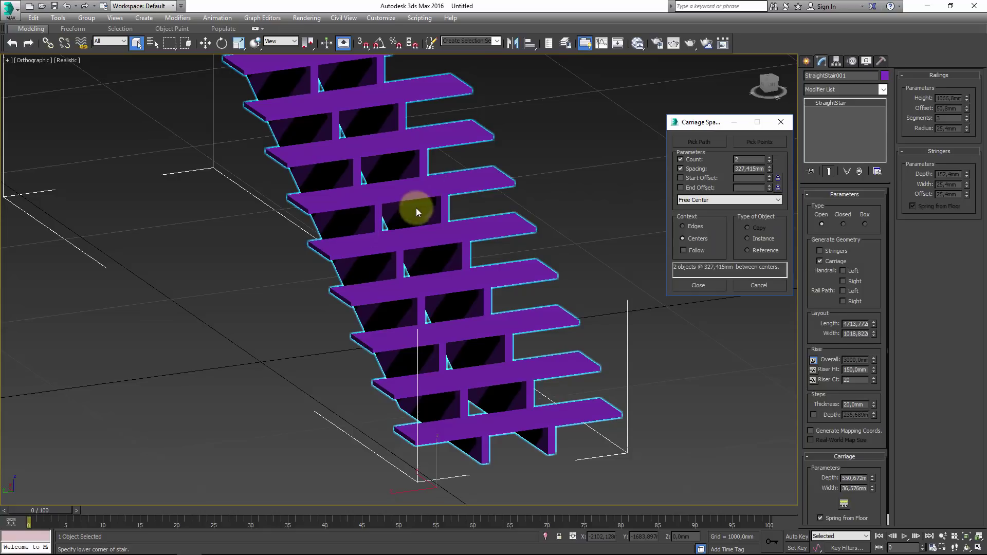
{"action": "double_click", "coordinate": [740, 168]}
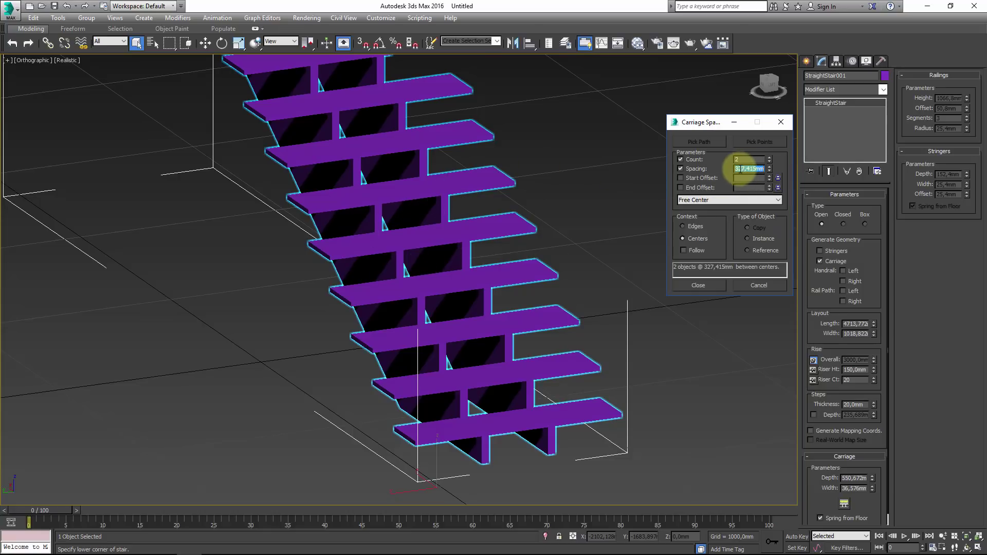
{"action": "type", "text": "250"}
{"action": "type", "text": "200"}
{"action": "key", "text": "Return"}
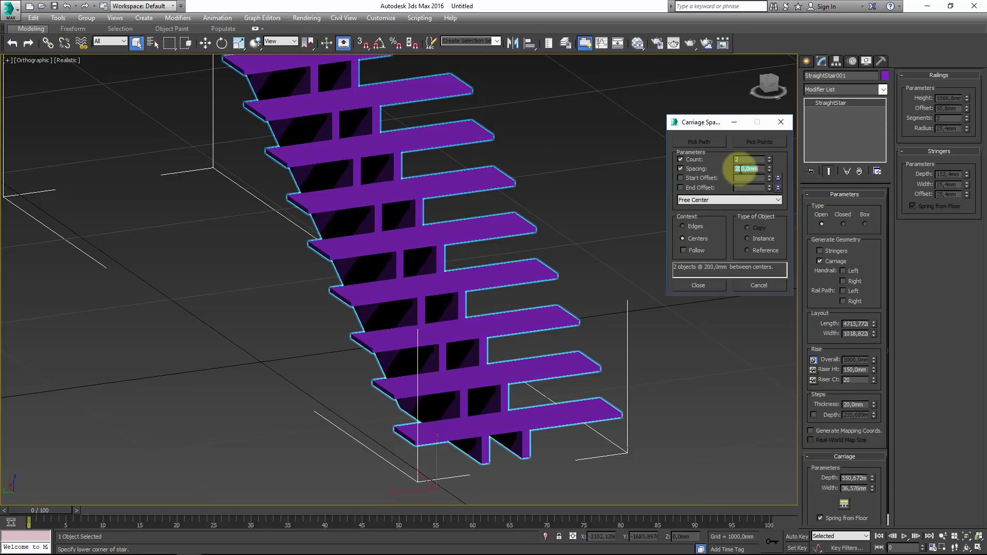
{"action": "left_click", "coordinate": [770, 157]}
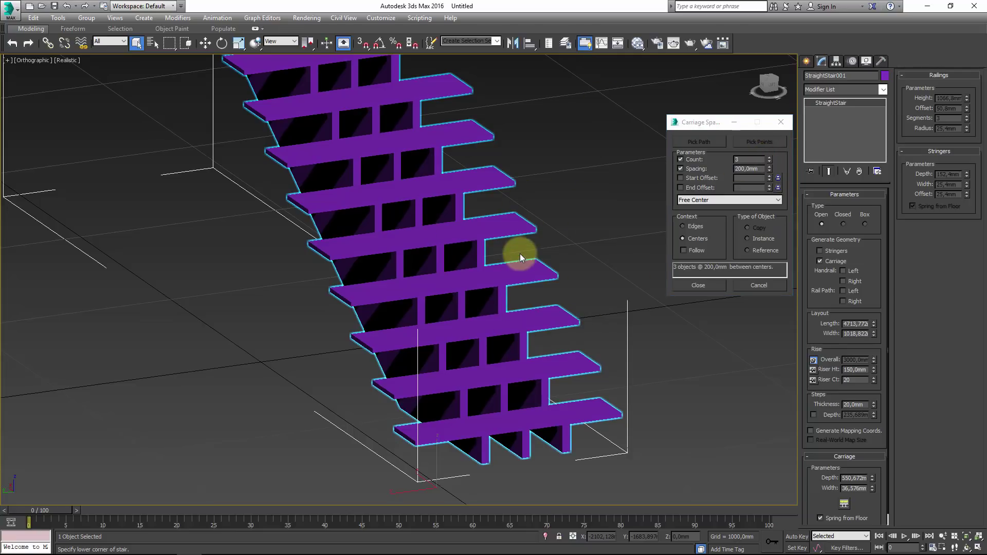
Cancel the Carriage Spacing dialog so only the single central carriage remains.
{"action": "left_click", "coordinate": [752, 285]}
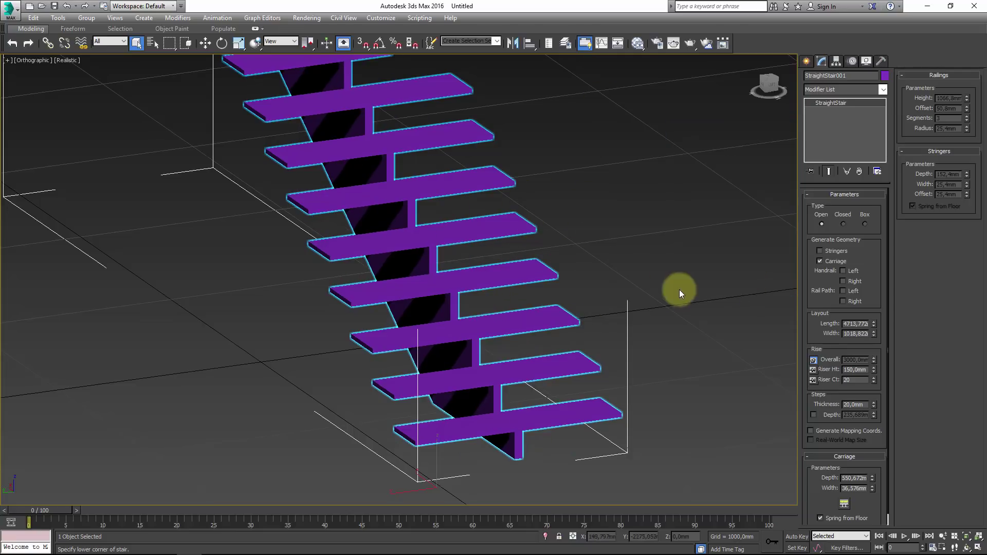
{"action": "scroll", "coordinate": [547, 326], "scroll_direction": "down", "scroll_amount": 3}
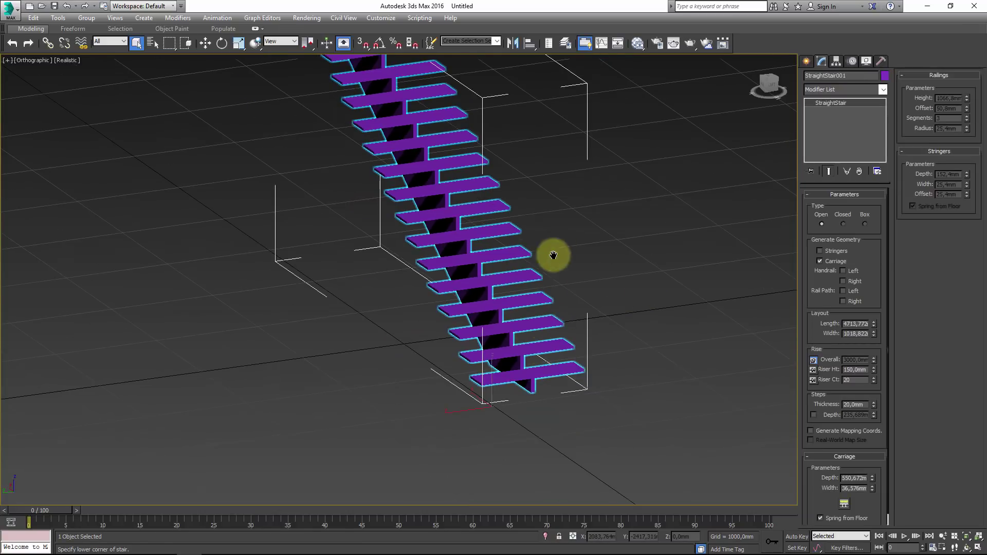
{"action": "mouse_move", "coordinate": [550, 254]}
{"action": "middle_mouse_down"}
{"action": "mouse_move", "coordinate": [566, 419]}
{"action": "mouse_move", "coordinate": [555, 275]}
{"action": "middle_mouse_up"}
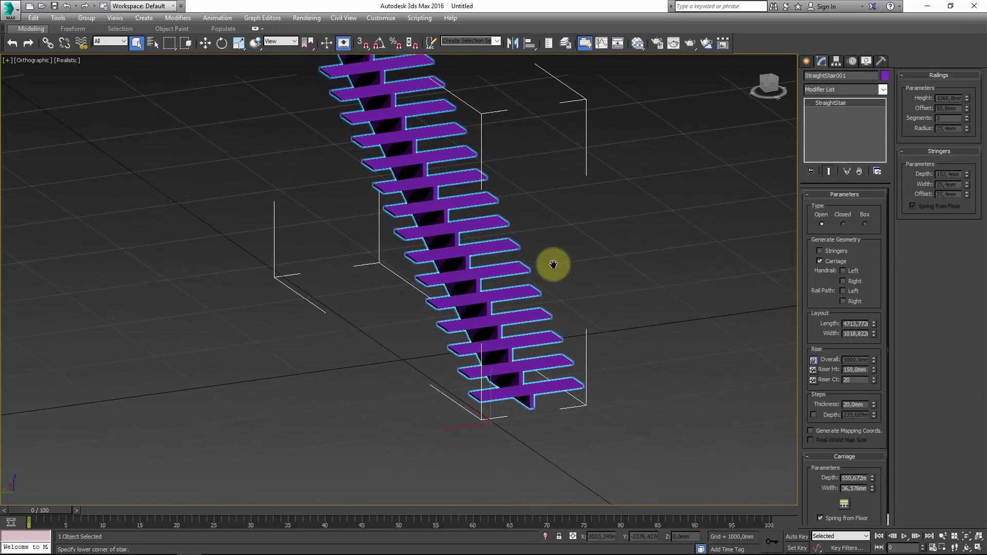
Add left and right handrails: height 970,788 mm, offset 0,508 mm, 17 segments, radius 26,67 mm.
{"action": "left_click", "coordinate": [843, 271]}
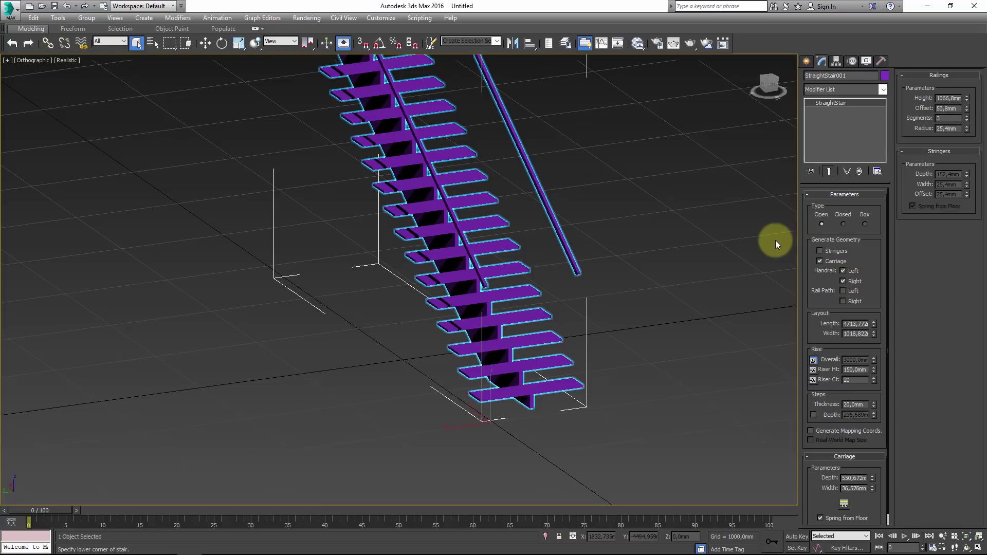
{"action": "left_click_drag", "start_coordinate": [966, 98], "coordinate": [962, 93]}
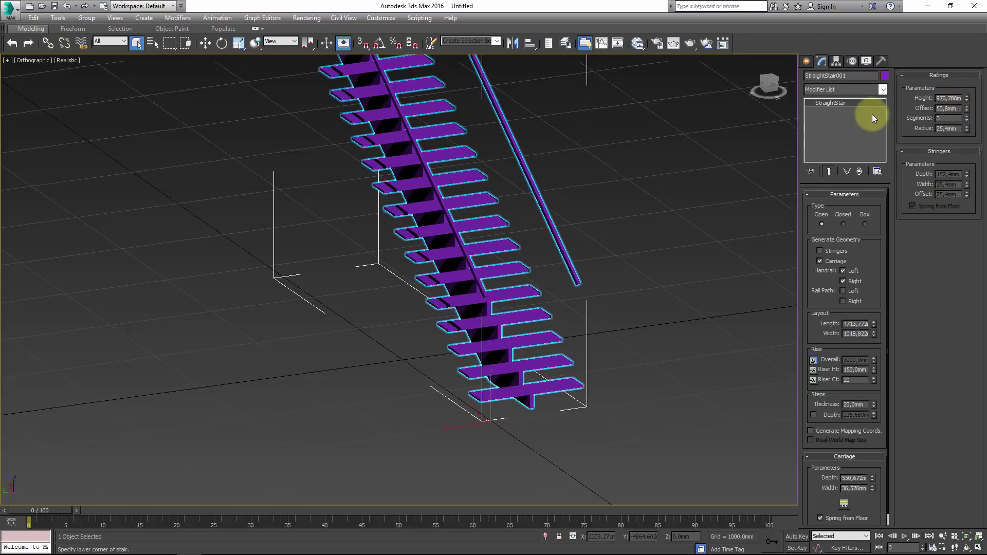
{"action": "mouse_move", "coordinate": [967, 108]}
{"action": "left_mouse_down"}
{"action": "mouse_move", "coordinate": [956, 461]}
{"action": "mouse_move", "coordinate": [910, 255]}
{"action": "left_mouse_up"}
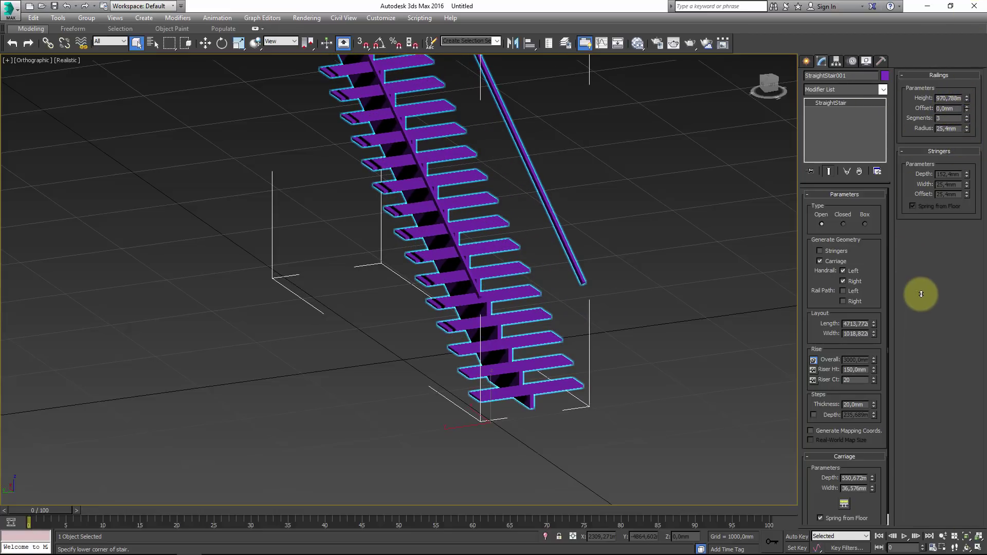
{"action": "mouse_move", "coordinate": [910, 254]}
{"action": "left_mouse_down"}
{"action": "mouse_move", "coordinate": [951, 268]}
{"action": "mouse_move", "coordinate": [938, 152]}
{"action": "left_mouse_up"}
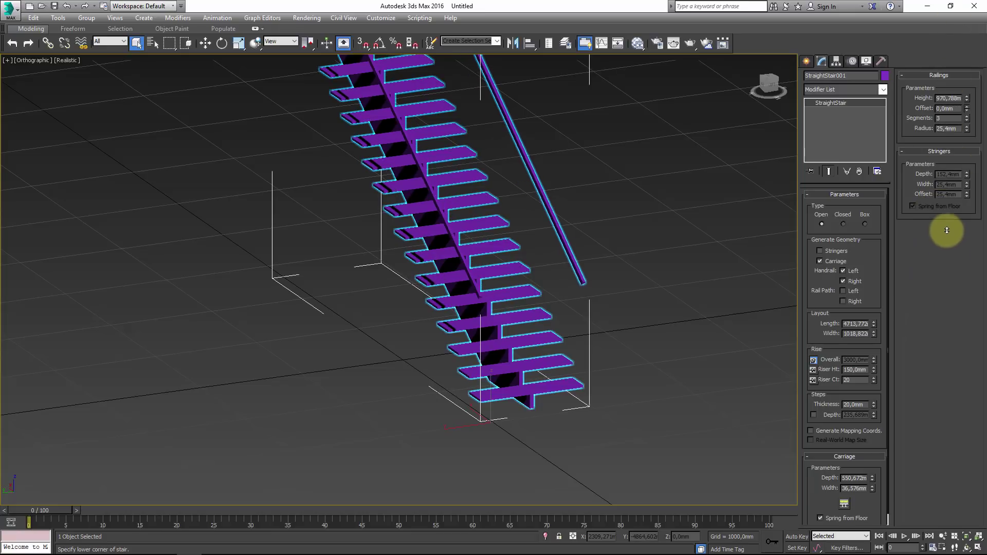
{"action": "scroll", "coordinate": [585, 285], "scroll_direction": "up", "scroll_amount": 4}
{"action": "scroll", "coordinate": [585, 286], "scroll_direction": "up", "scroll_amount": 3}
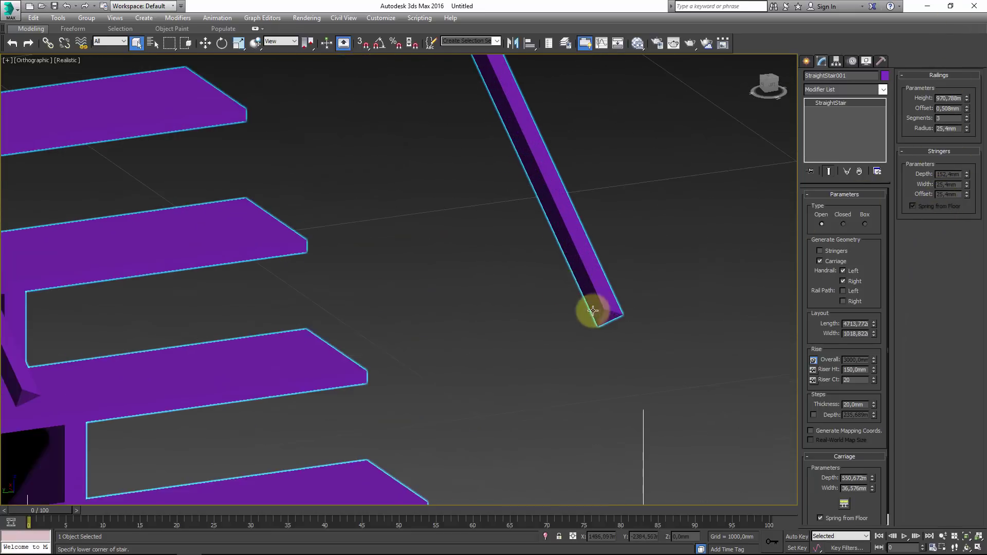
{"action": "scroll", "coordinate": [591, 309], "scroll_direction": "up", "scroll_amount": 4}
{"action": "middle_click_drag", "start_coordinate": [624, 302], "coordinate": [513, 263]}
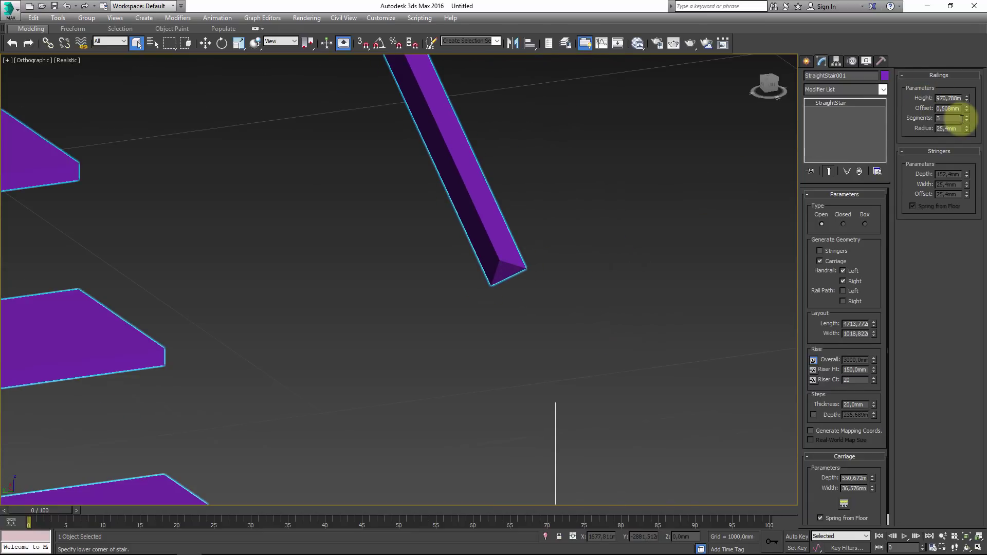
{"action": "mouse_move", "coordinate": [967, 118]}
{"action": "left_mouse_down"}
{"action": "mouse_move", "coordinate": [973, 134]}
{"action": "mouse_move", "coordinate": [970, 126]}
{"action": "left_mouse_up"}
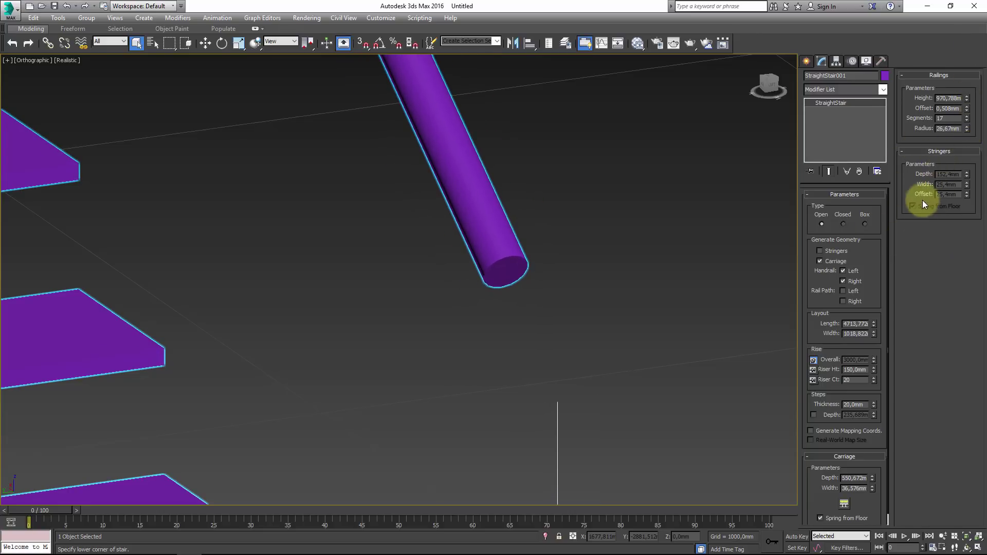
{"action": "scroll", "coordinate": [446, 352], "scroll_direction": "down", "scroll_amount": 2}
{"action": "scroll", "coordinate": [445, 353], "scroll_direction": "down", "scroll_amount": 5}
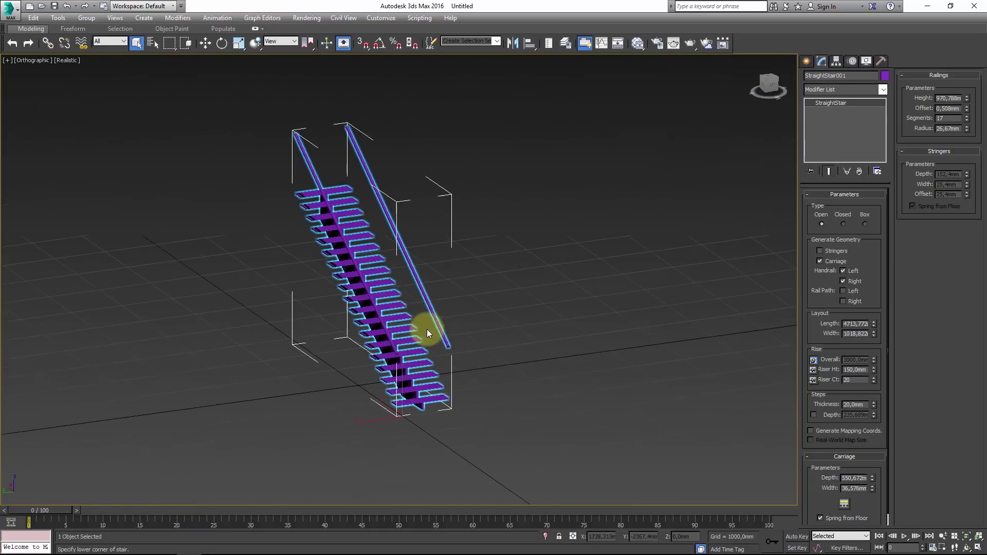
{"action": "scroll", "coordinate": [489, 293], "scroll_direction": "up", "scroll_amount": 2}
{"action": "scroll", "coordinate": [430, 298], "scroll_direction": "up", "scroll_amount": 3}
{"action": "scroll", "coordinate": [429, 298], "scroll_direction": "up", "scroll_amount": 3}
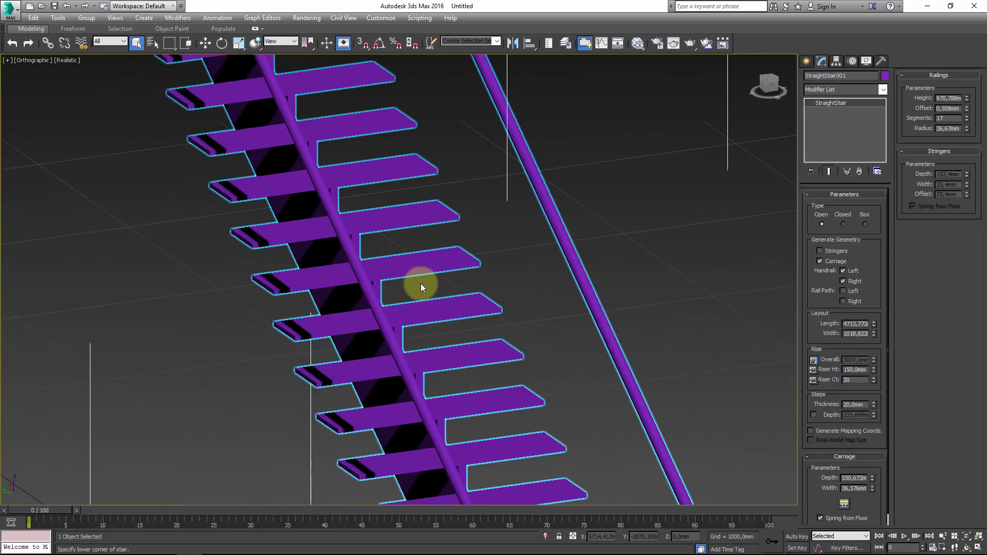
{"action": "scroll", "coordinate": [423, 298], "scroll_direction": "up", "scroll_amount": 2}
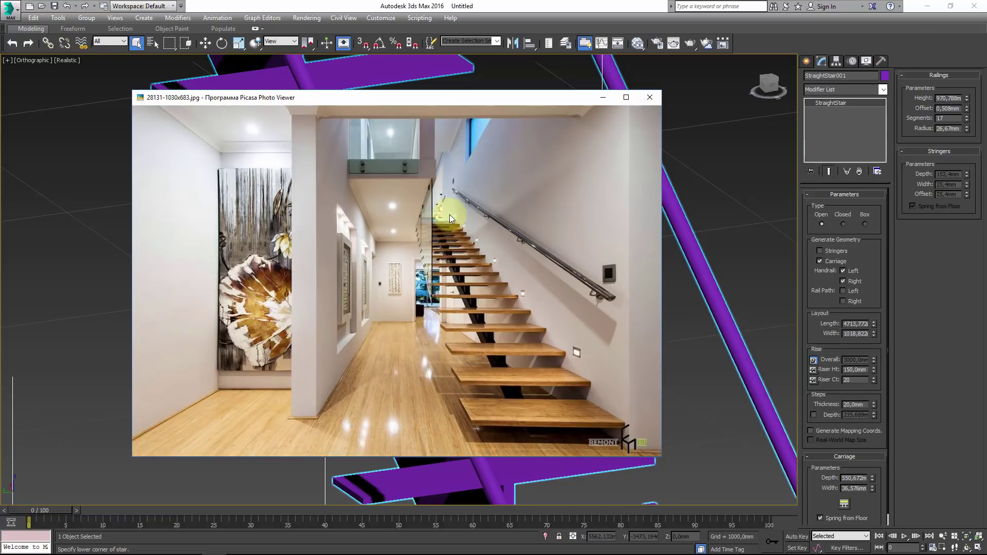
{"action": "left_click", "coordinate": [650, 97]}
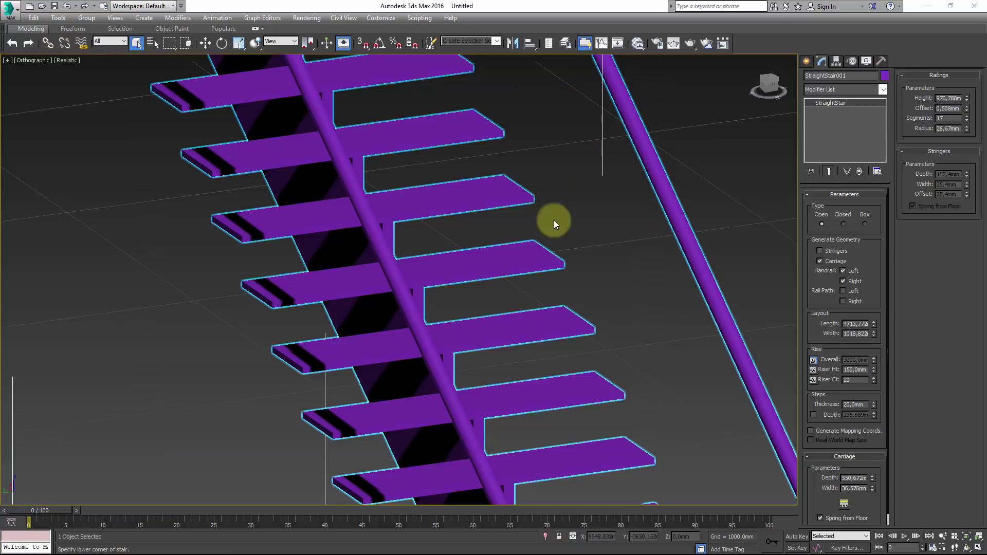
{"action": "left_click", "coordinate": [495, 288]}
{"action": "scroll", "coordinate": [495, 288], "scroll_direction": "down", "scroll_amount": 8}
{"action": "scroll", "coordinate": [495, 288], "scroll_direction": "up", "scroll_amount": 2}
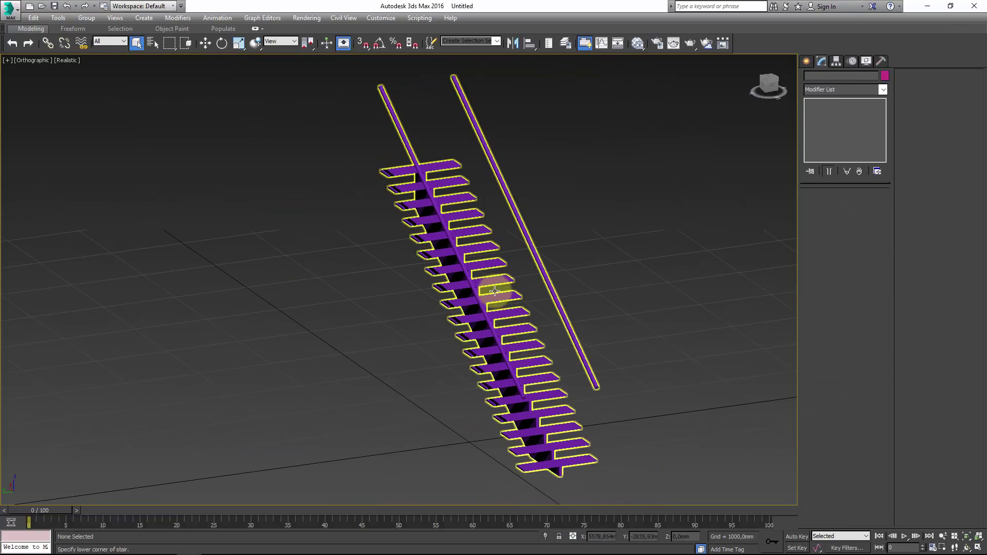